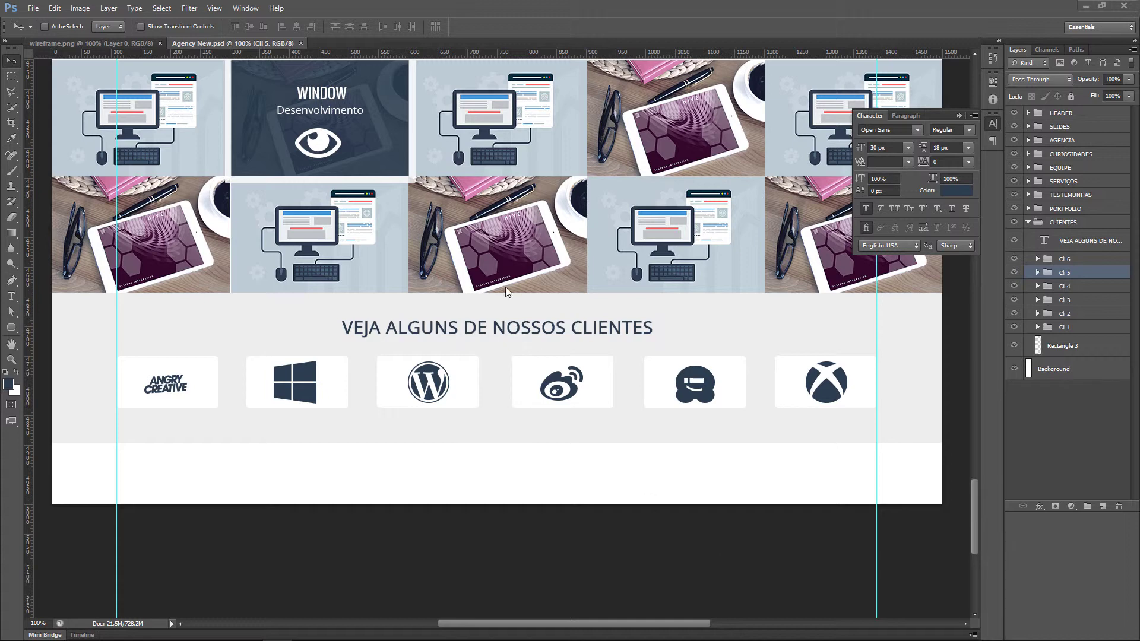
Scroll the wireframe document down to its BLOG section for reference.
left_click(95, 47)
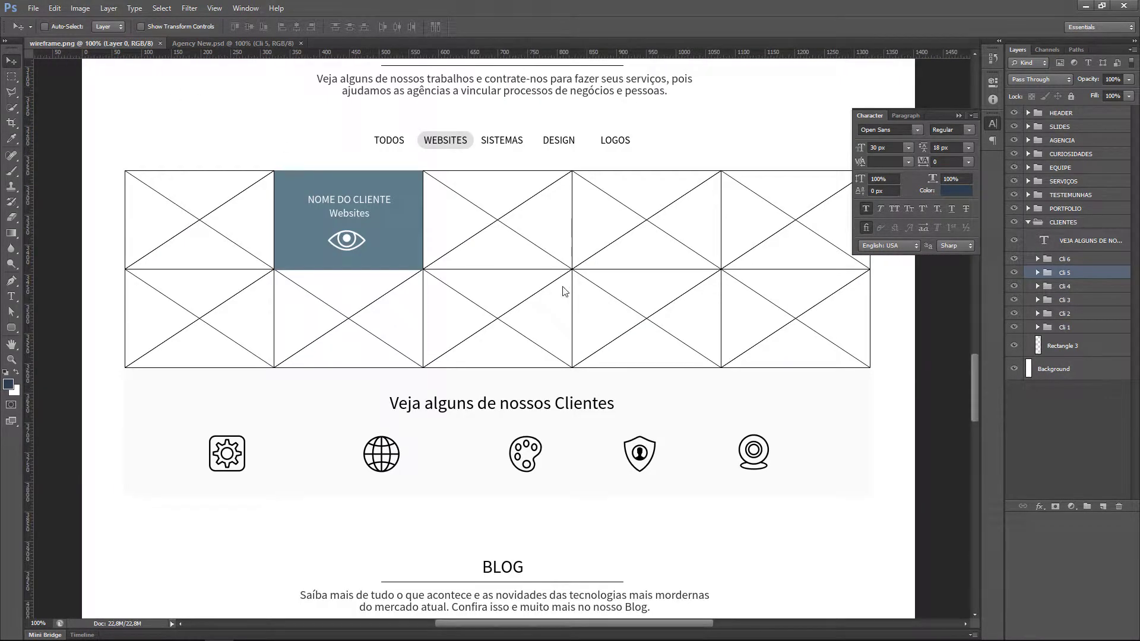
scroll(624, 300, "down", 2)
scroll(653, 308, "down", 3)
scroll(656, 306, "down", 1)
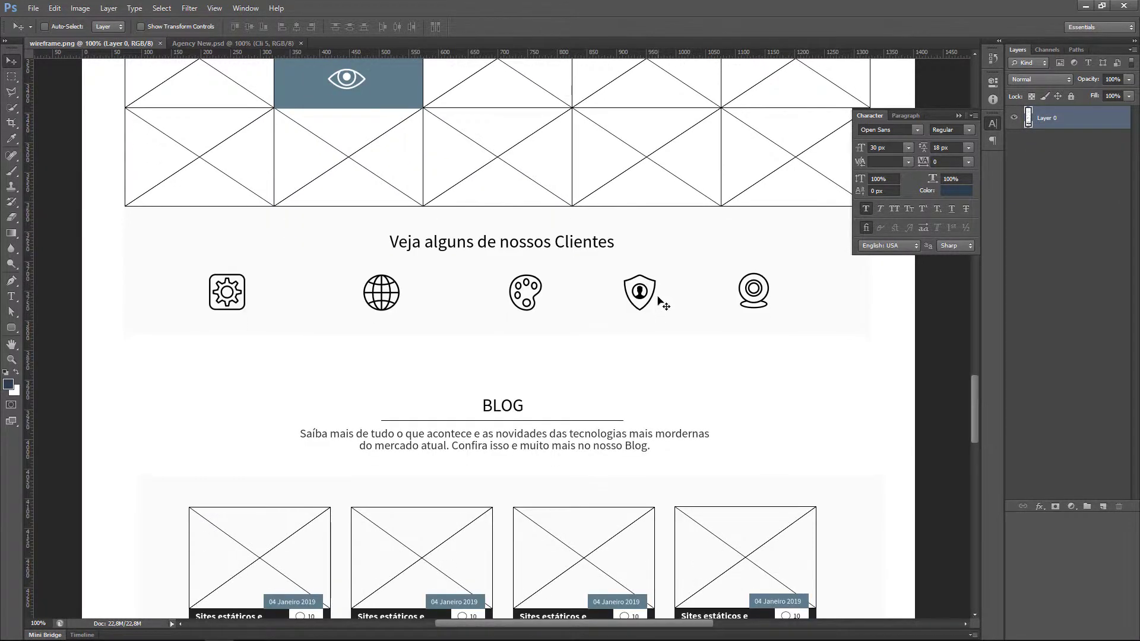
scroll(661, 301, "down", 2)
scroll(662, 304, "down", 2)
scroll(658, 301, "down", 2)
scroll(658, 301, "down", 1)
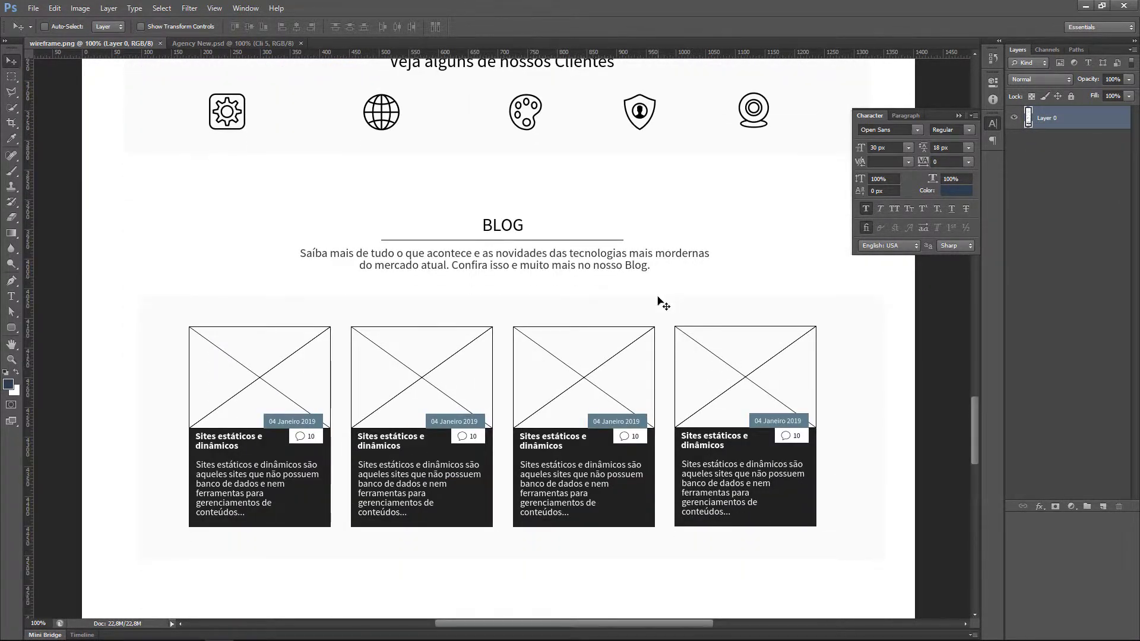
scroll(659, 302, "down", 1)
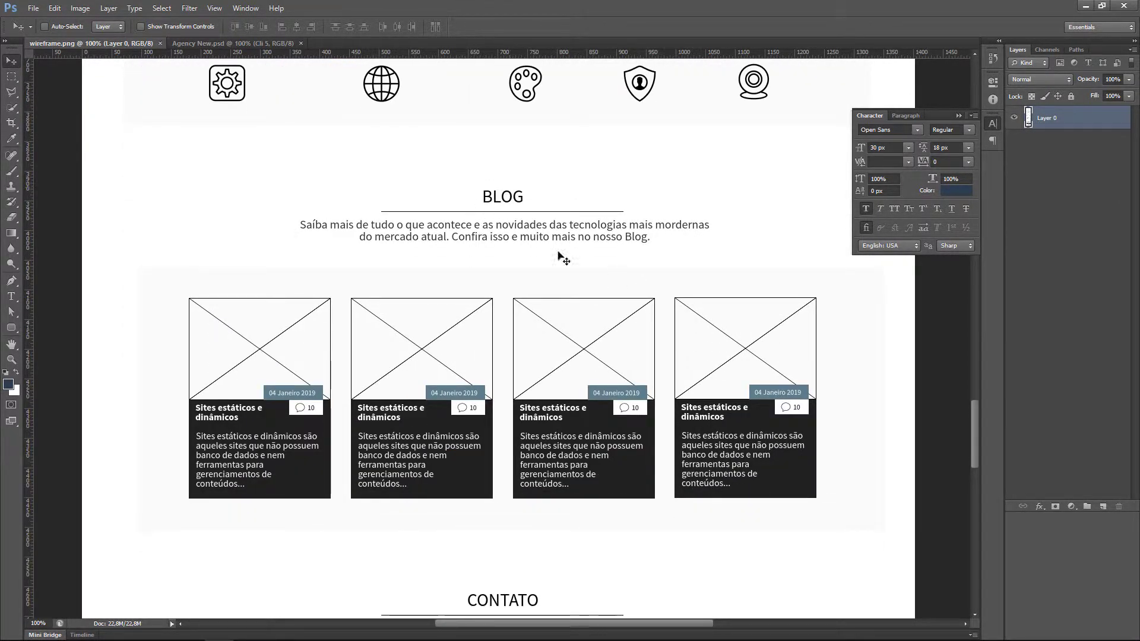
scroll(581, 278, "down", 1)
scroll(581, 277, "down", 1)
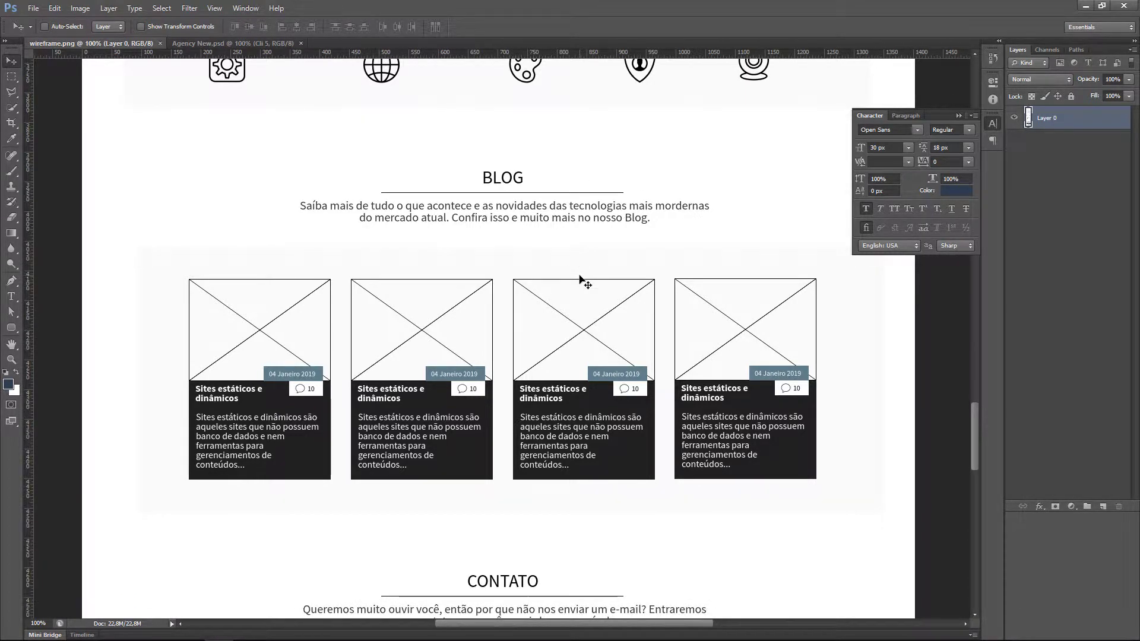
Compare the Agency New design against the wireframe's BLOG section, scrolling through both.
left_click(235, 43)
scroll(624, 318, "up", 2)
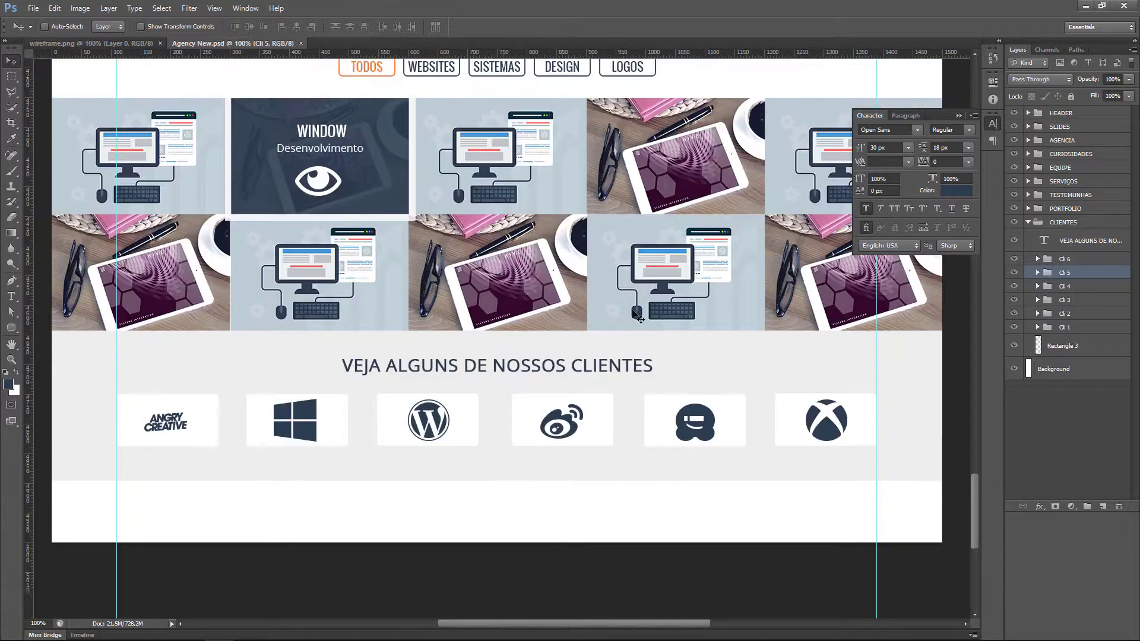
scroll(606, 311, "up", 2)
scroll(591, 304, "up", 2)
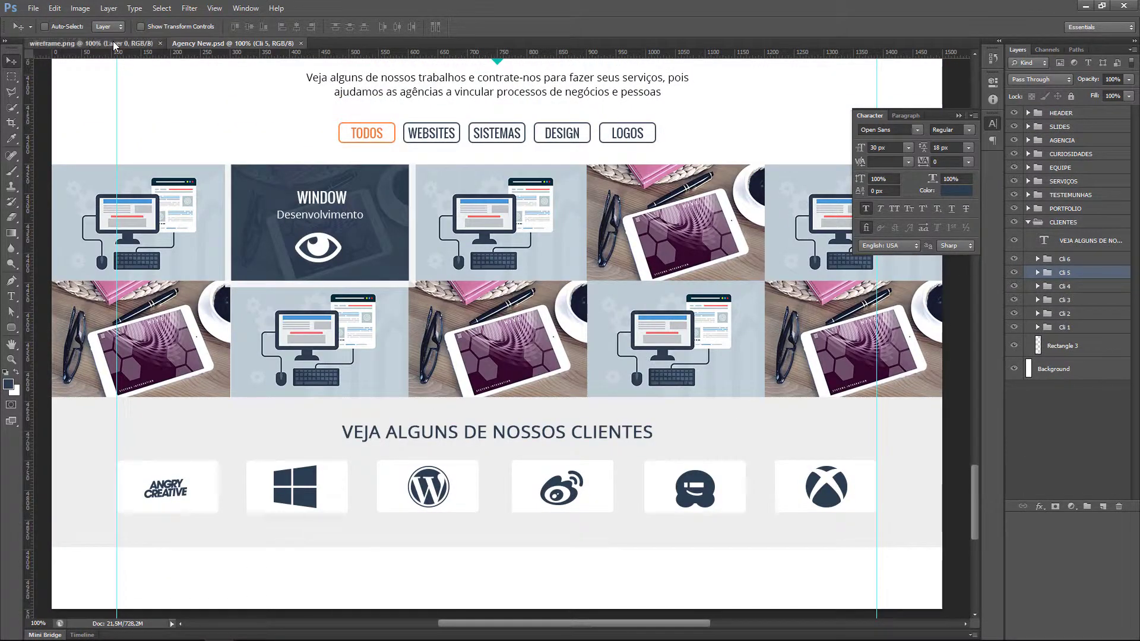
left_click(89, 43)
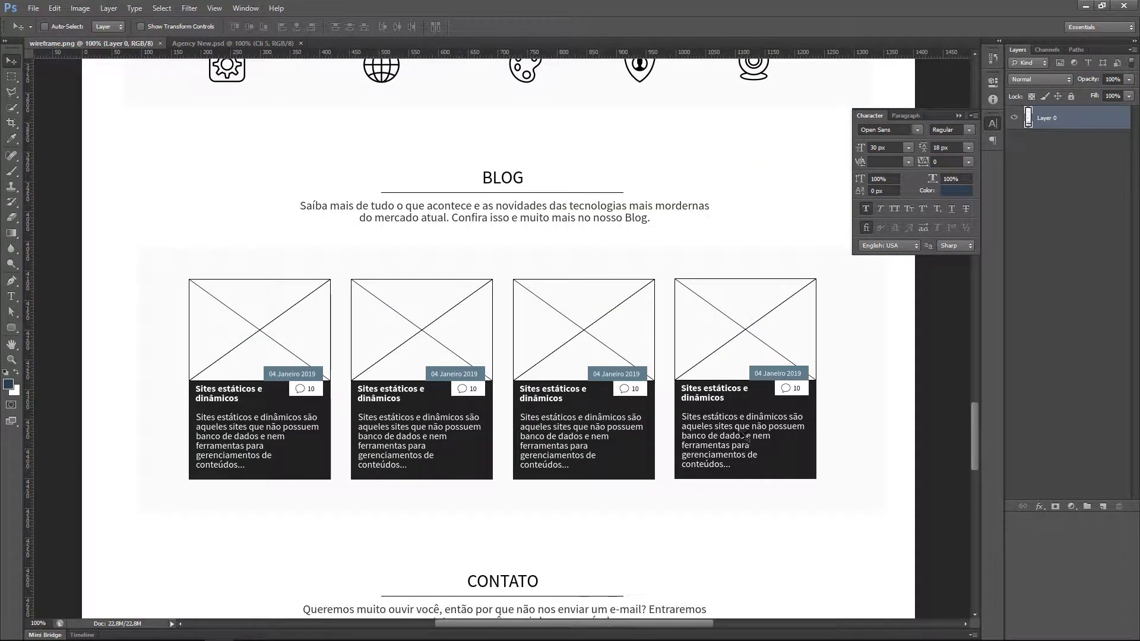
left_click(250, 44)
scroll(674, 395, "up", 5)
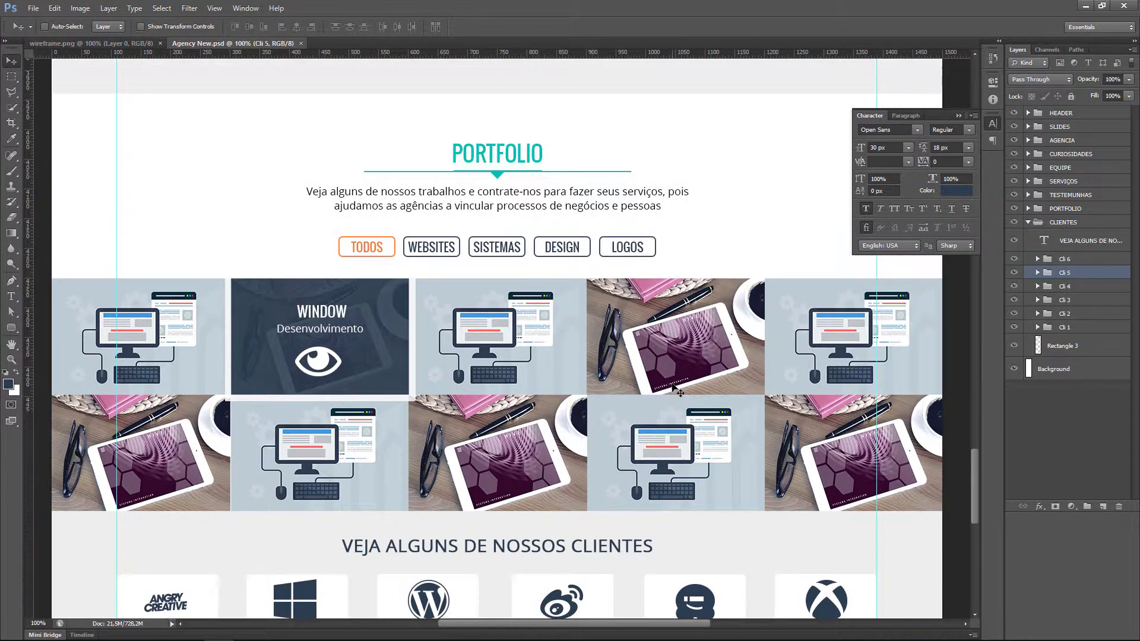
scroll(674, 389, "up", 1)
scroll(673, 389, "up", 2)
scroll(674, 389, "up", 2)
scroll(674, 389, "up", 1)
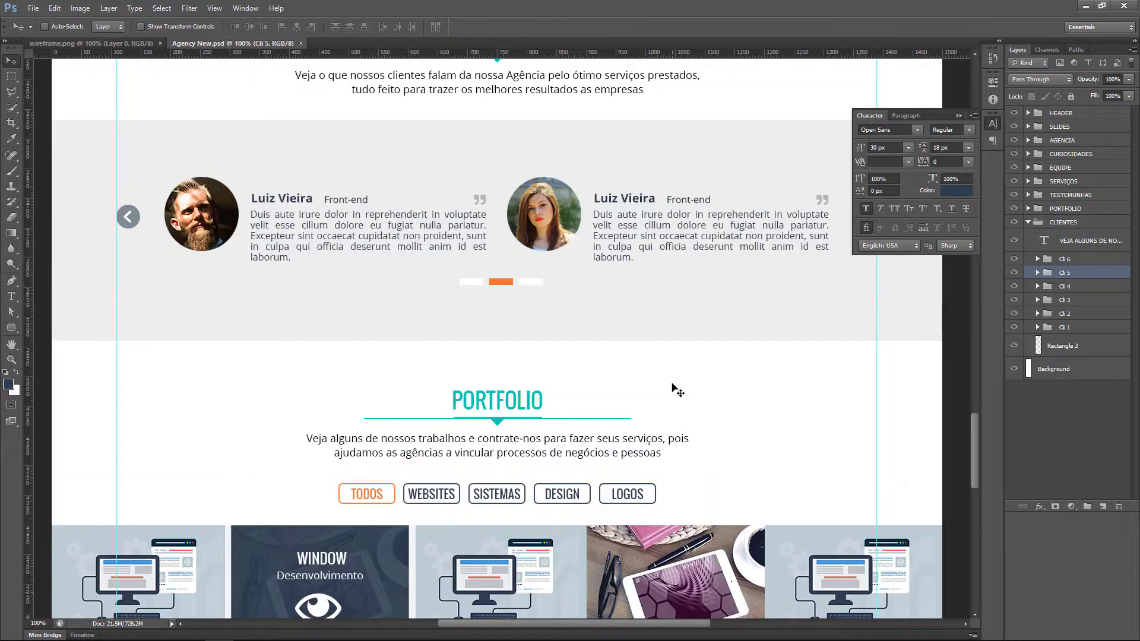
scroll(674, 389, "up", 1)
scroll(674, 389, "up", 1)
scroll(674, 389, "up", 1)
scroll(674, 389, "up", 1)
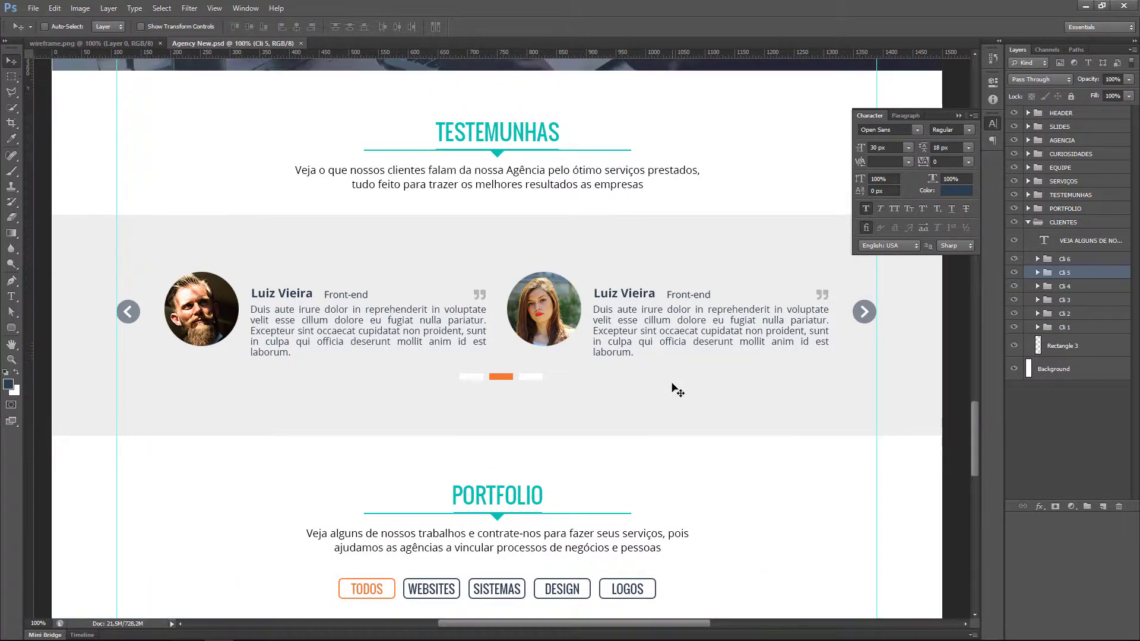
scroll(674, 389, "up", 1)
scroll(674, 389, "down", 1)
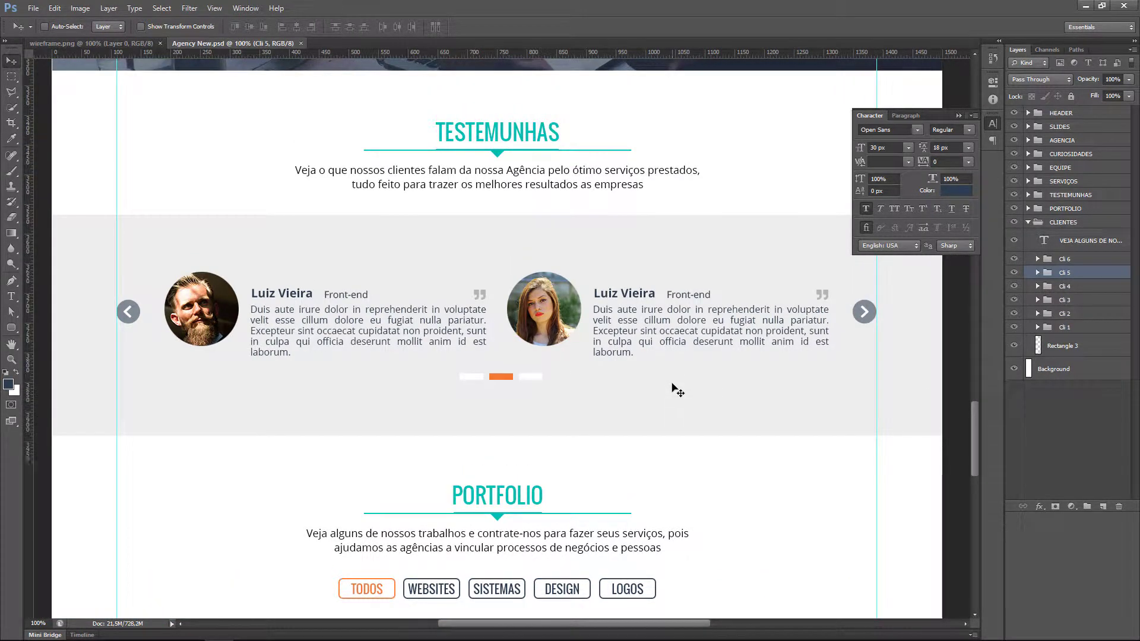
scroll(674, 389, "down", 2)
scroll(674, 389, "down", 1)
scroll(677, 388, "down", 2)
scroll(679, 387, "down", 2)
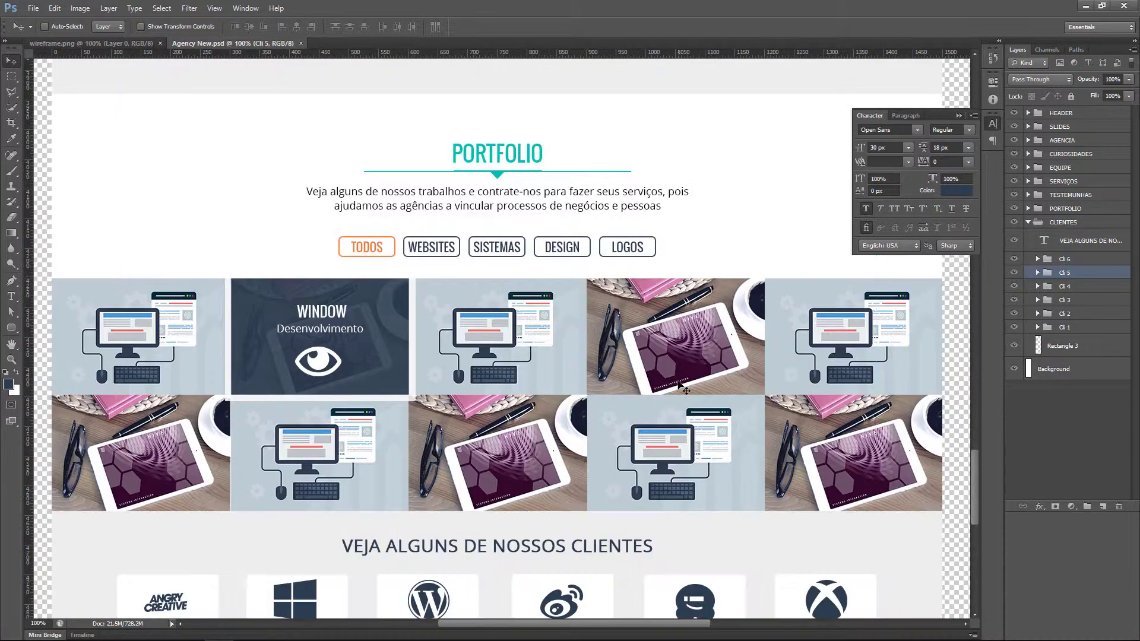
scroll(679, 387, "down", 1)
scroll(679, 387, "down", 3)
scroll(679, 387, "down", 1)
scroll(679, 387, "down", 1)
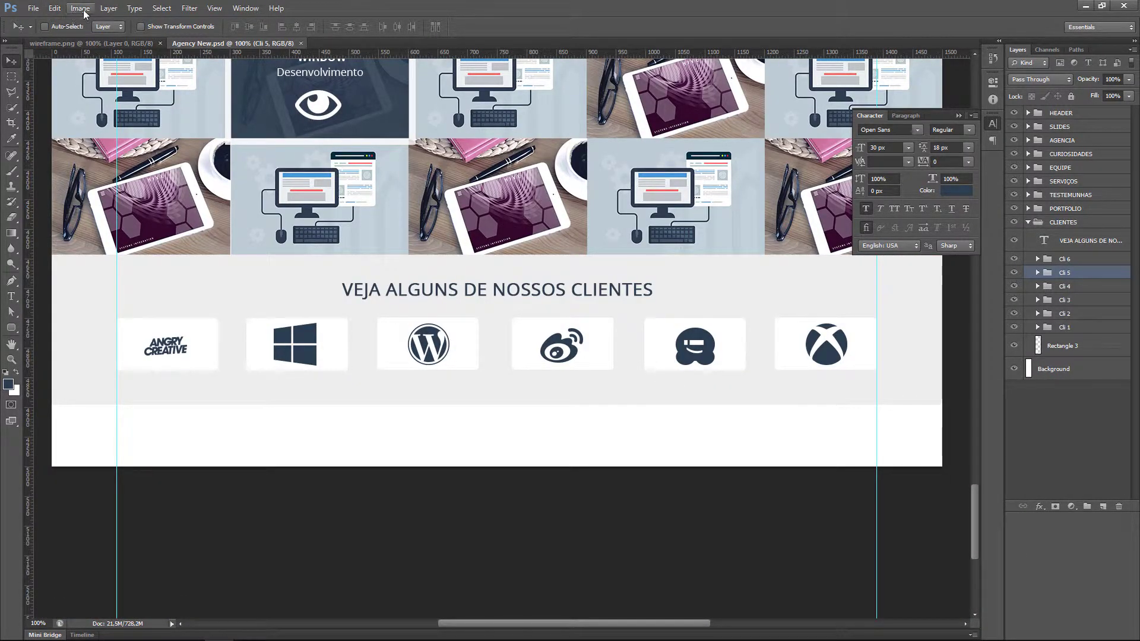
Increase the canvas height from 5000 to 5600 pixels, anchored at top-centre.
left_click(80, 9)
left_click(115, 104)
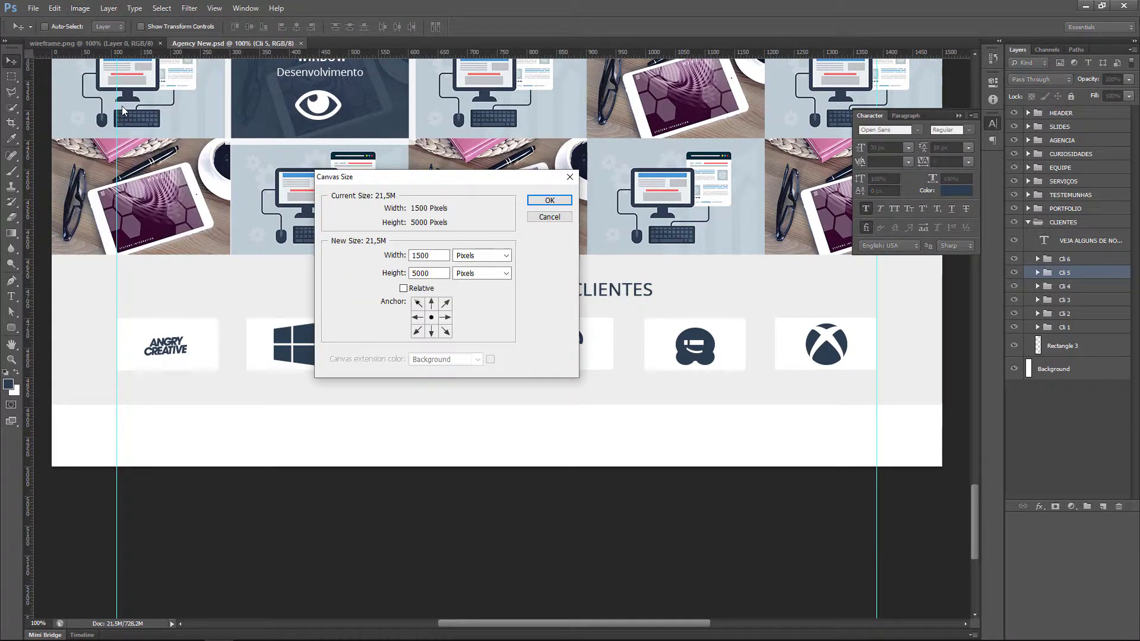
left_click(418, 273)
type("5600")
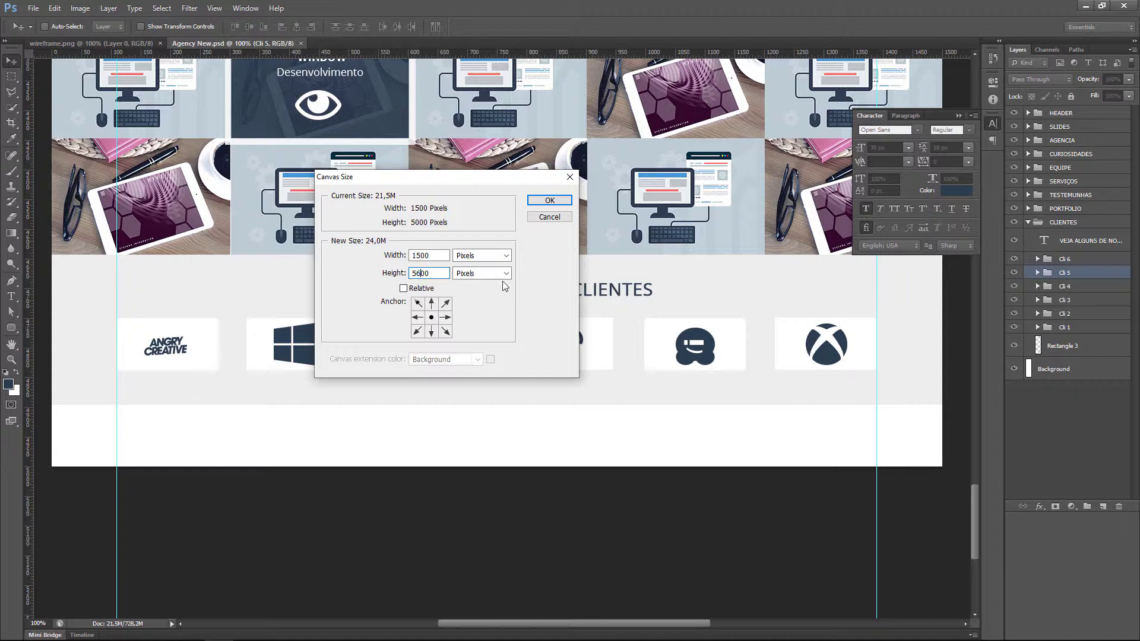
left_click(430, 303)
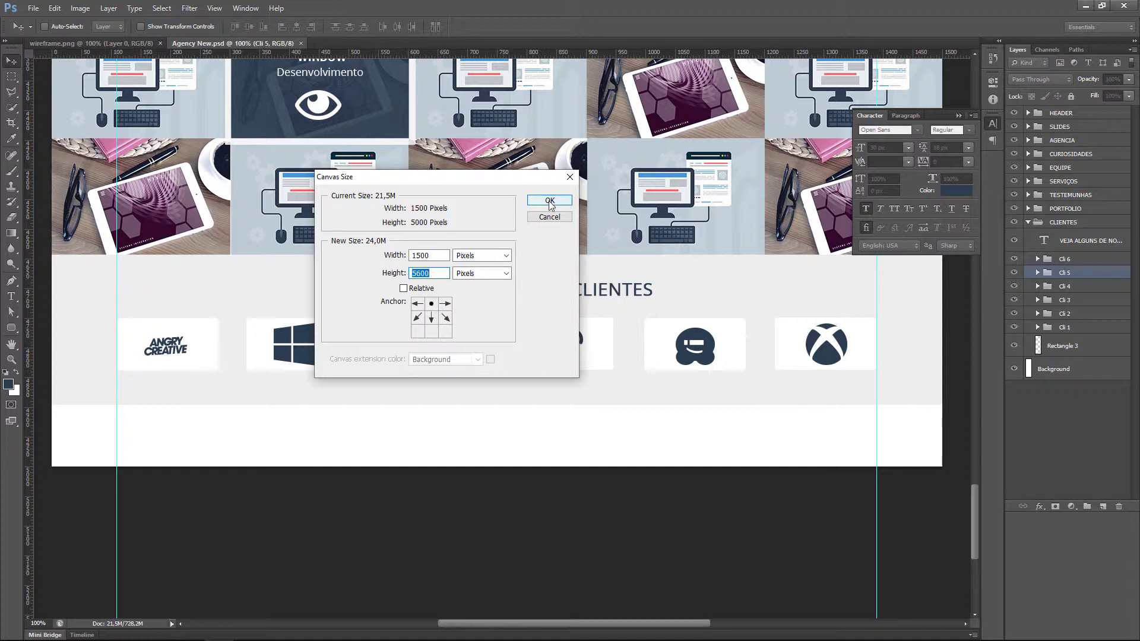
left_click(549, 201)
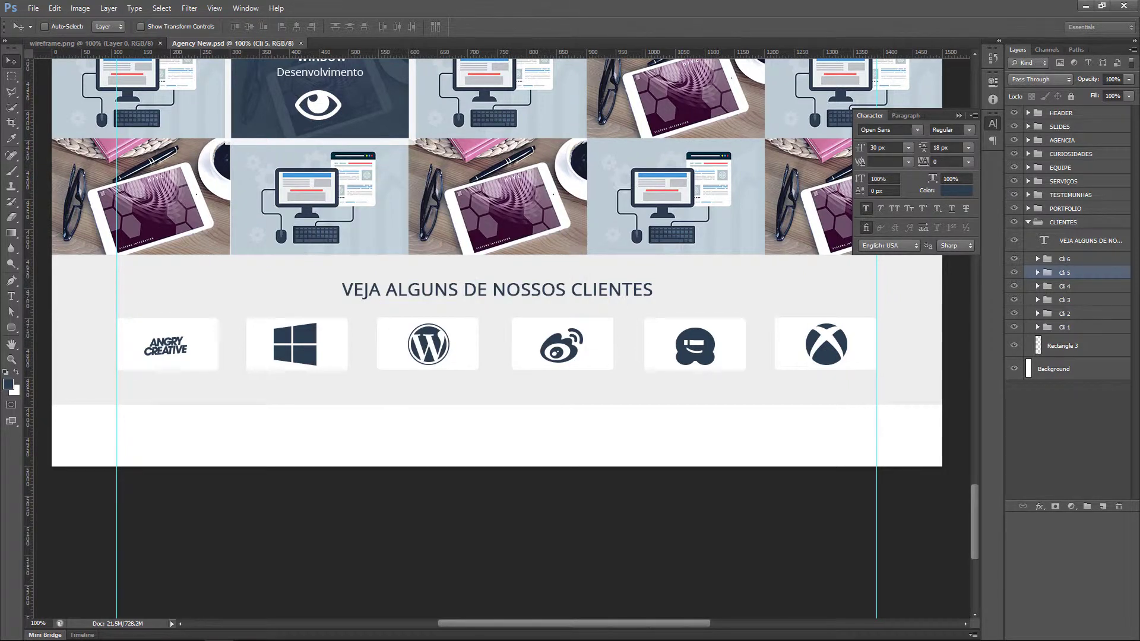
Fill the new transparent 600-pixel strip on the Background layer with white.
key("m")
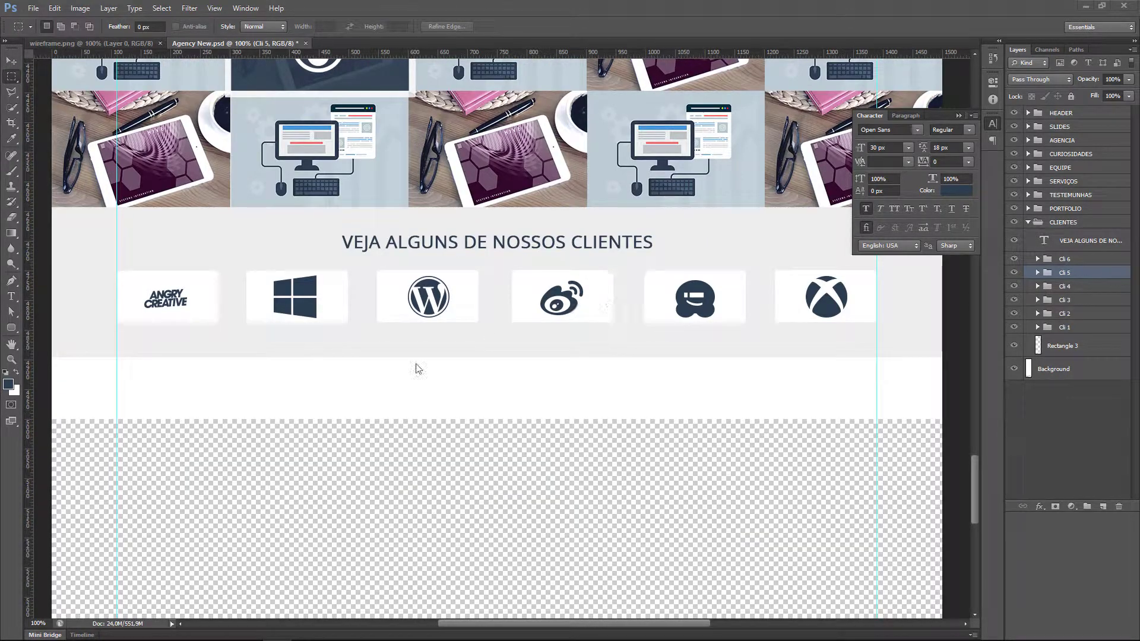
scroll(607, 435, "down", 2)
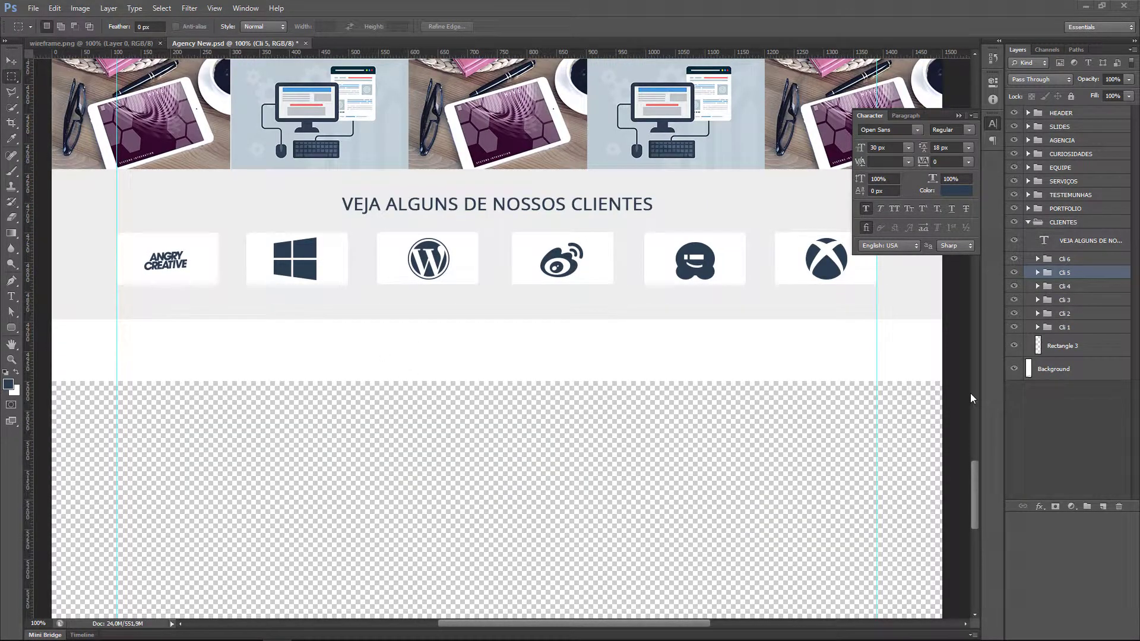
left_click(1063, 370)
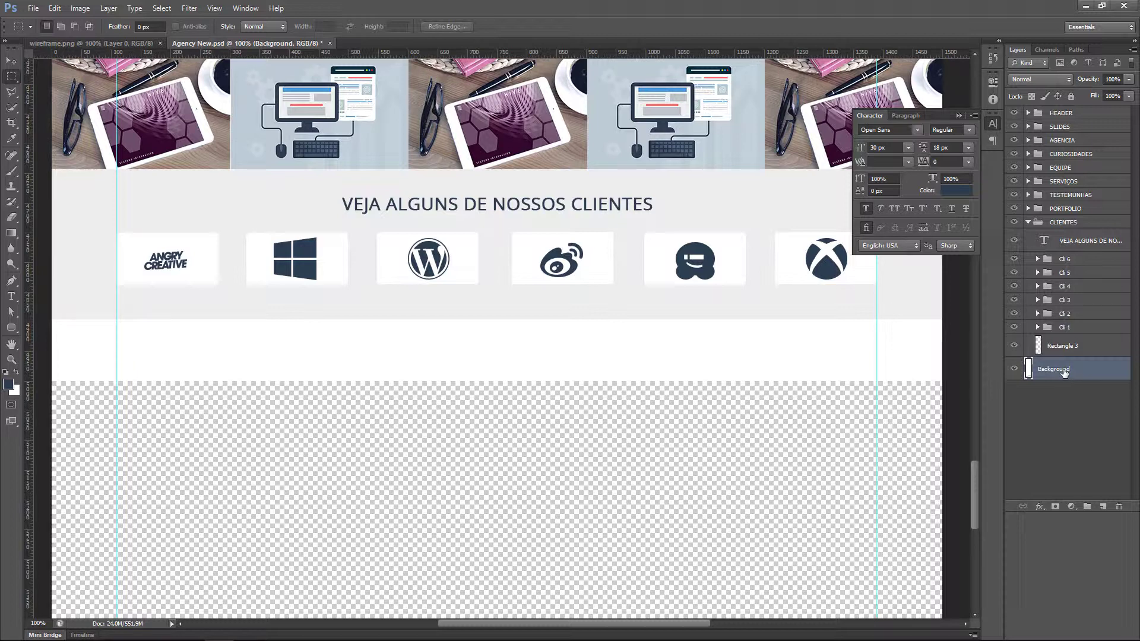
key("ctrl+BackSpace")
scroll(722, 408, "down", 1)
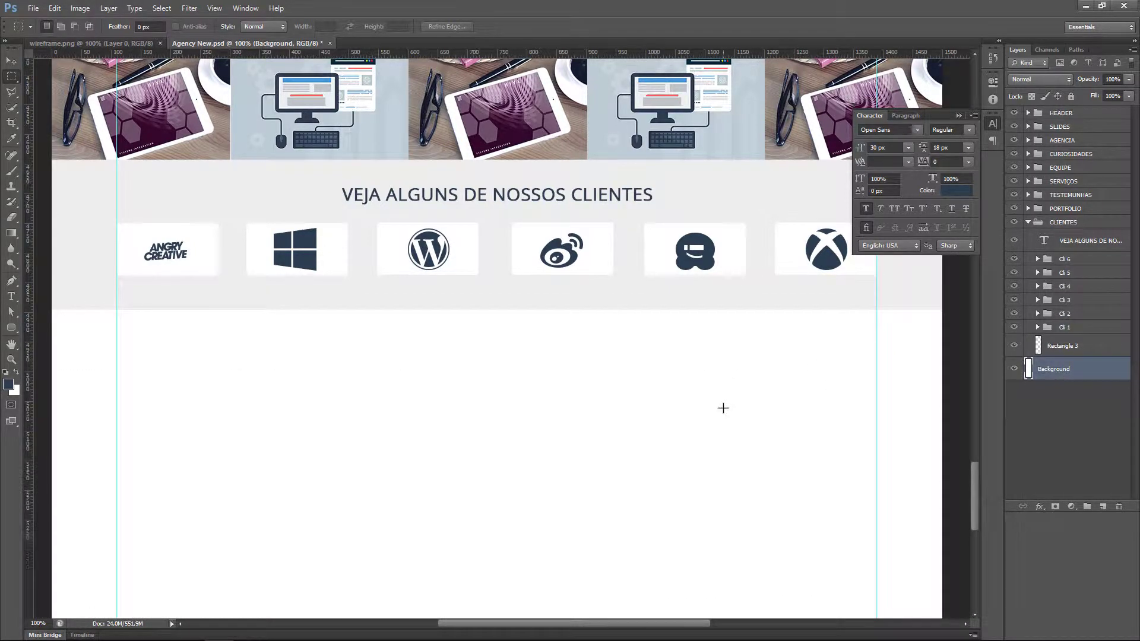
scroll(496, 450, "down", 3)
scroll(522, 437, "down", 3)
scroll(523, 439, "down", 2)
scroll(523, 438, "up", 5)
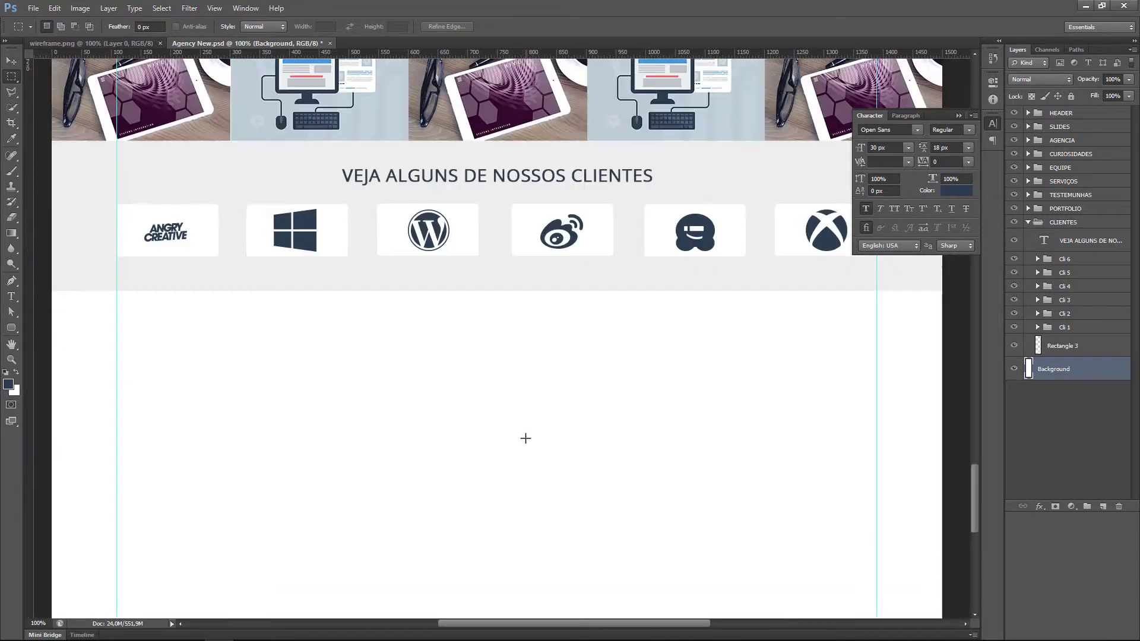
scroll(525, 438, "up", 1)
scroll(528, 438, "up", 1)
scroll(528, 438, "up", 1)
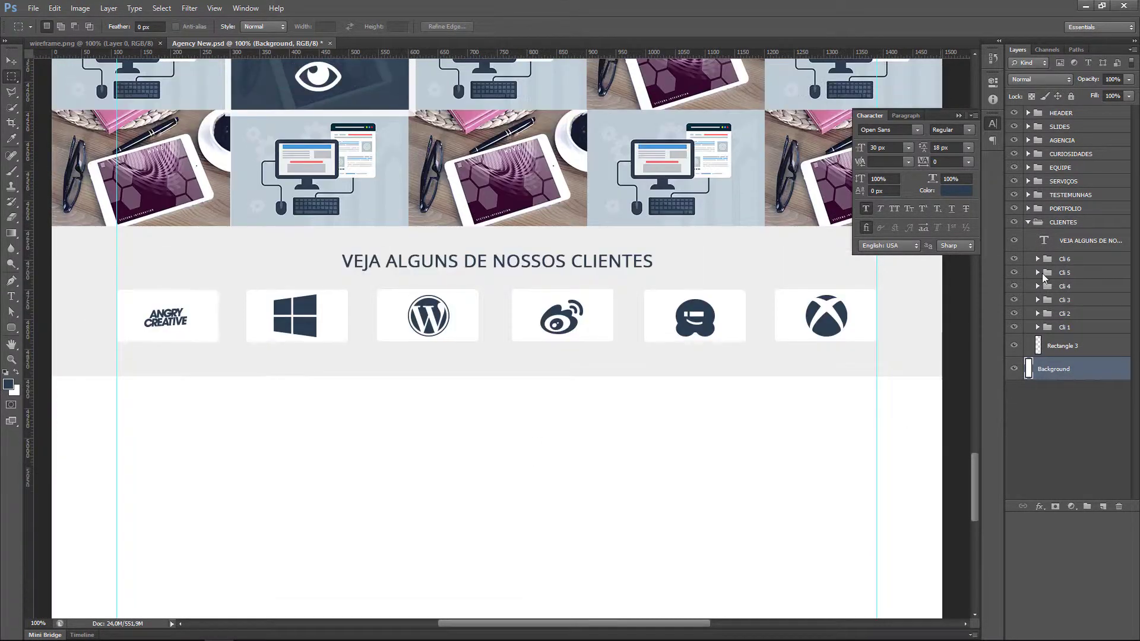
Duplicate the TESTEMUNHAS group, move the copy below CLIENTES, and rename it BLOG.
left_click(1028, 223)
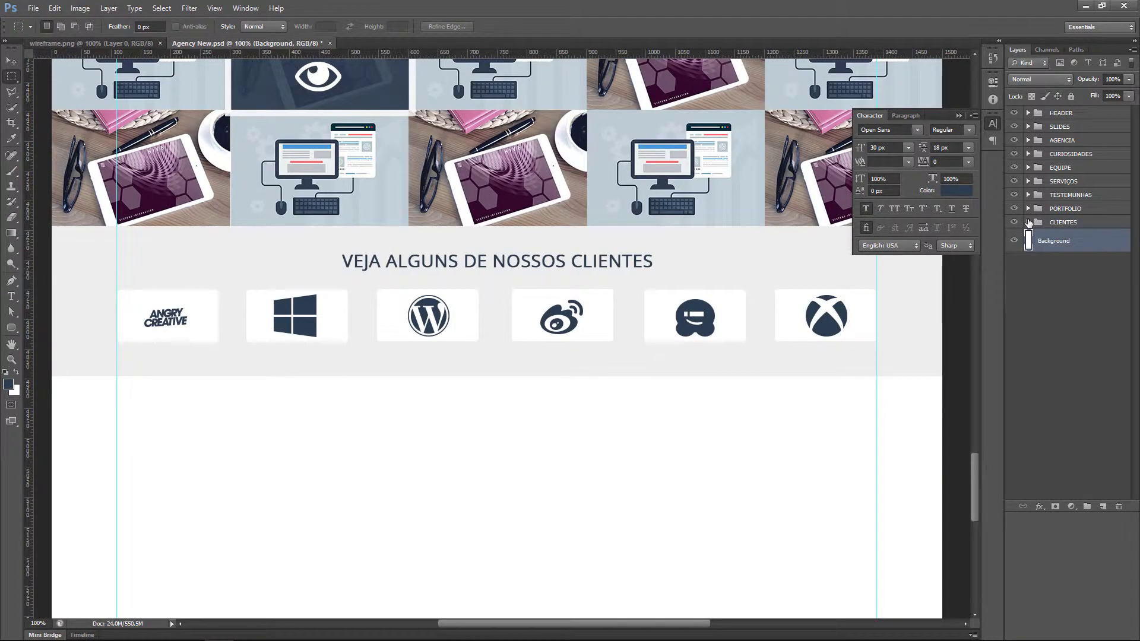
left_click(1077, 196)
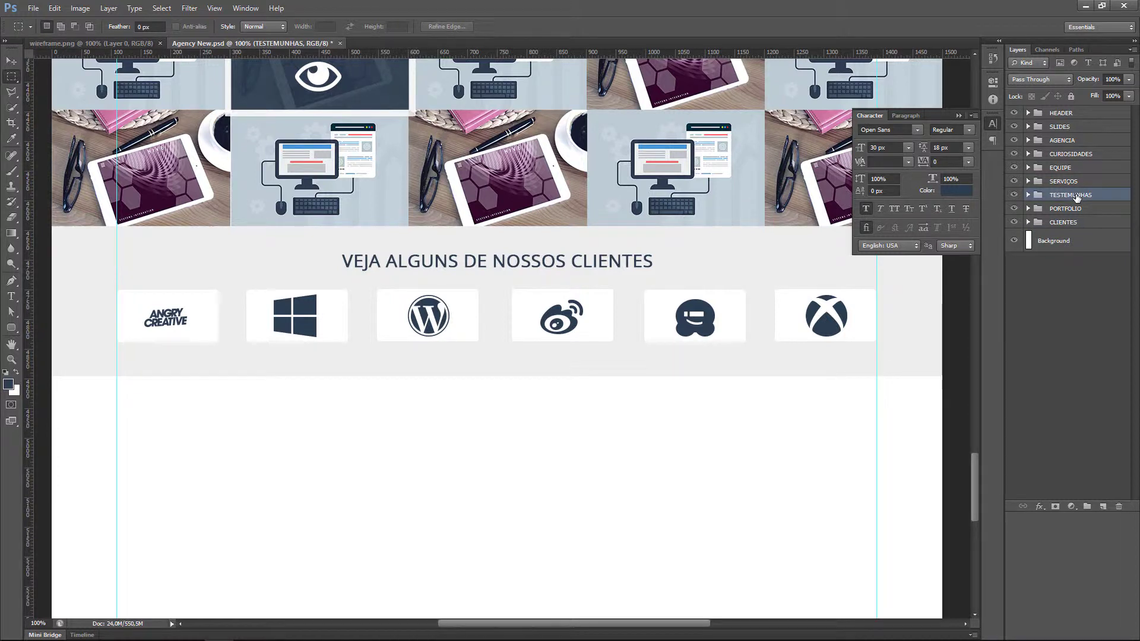
key("ctrl+j")
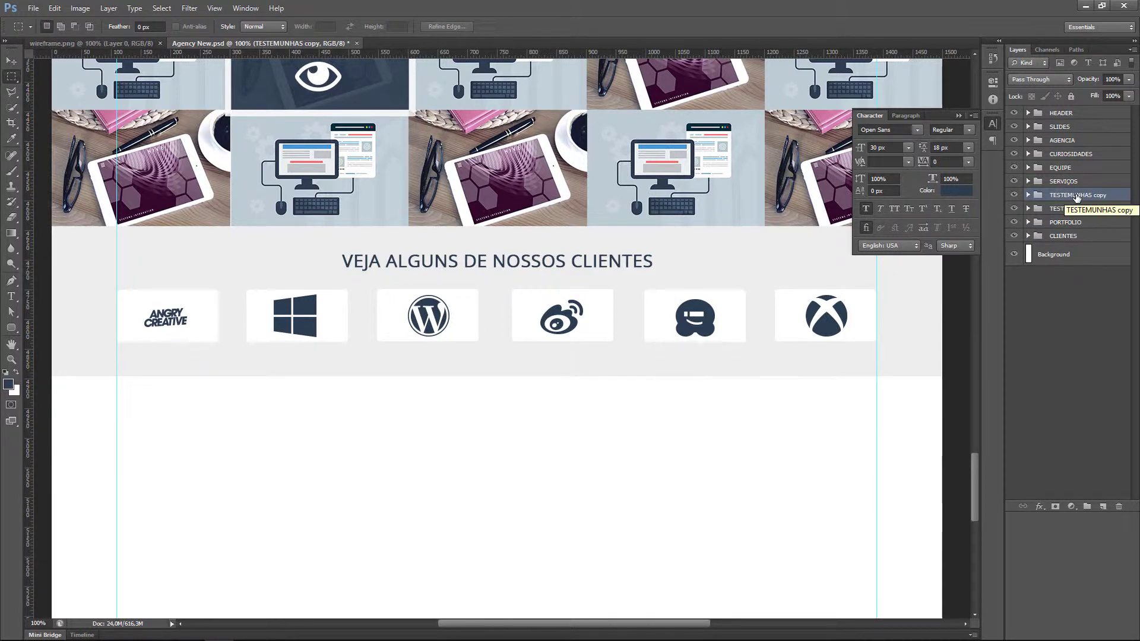
left_click_drag(1077, 195, 1084, 238)
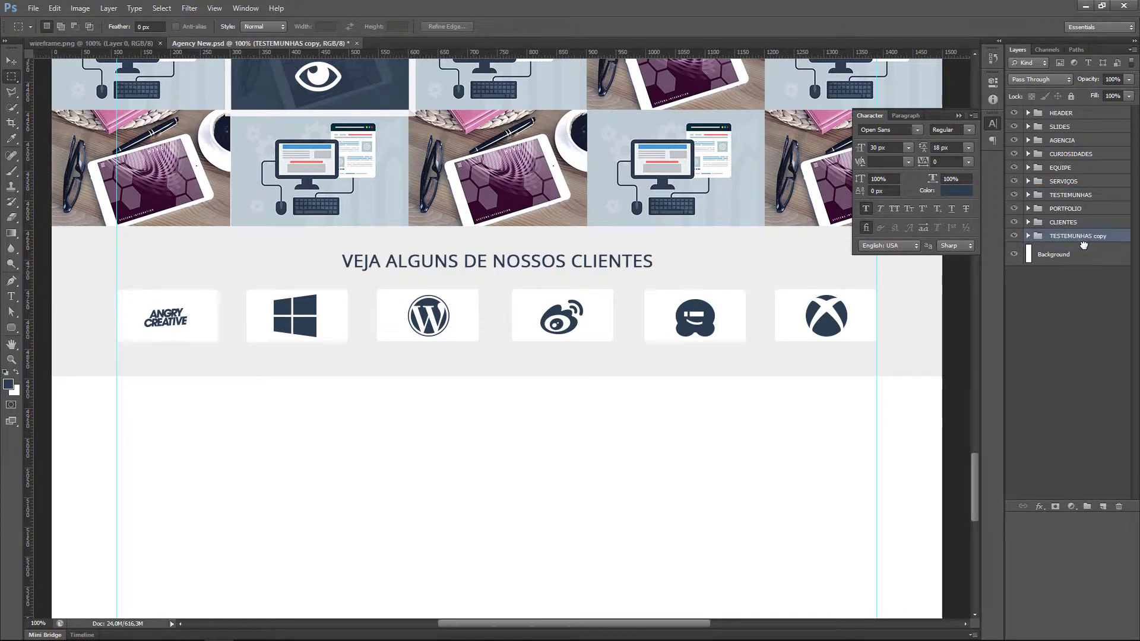
double_click(1084, 237)
type("BLOG")
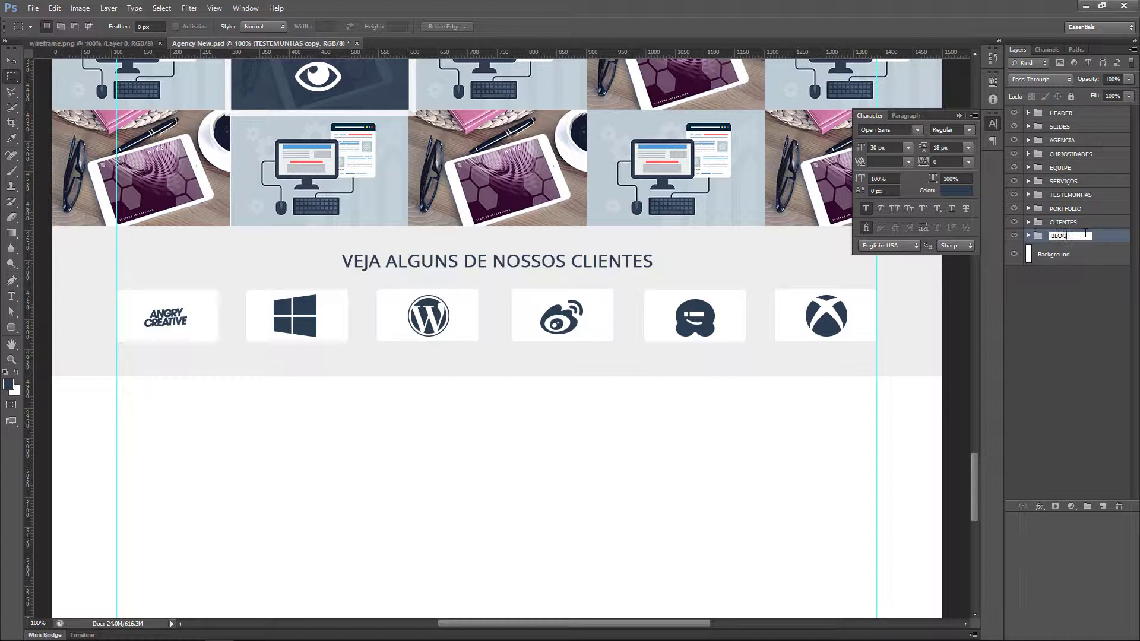
key("Return")
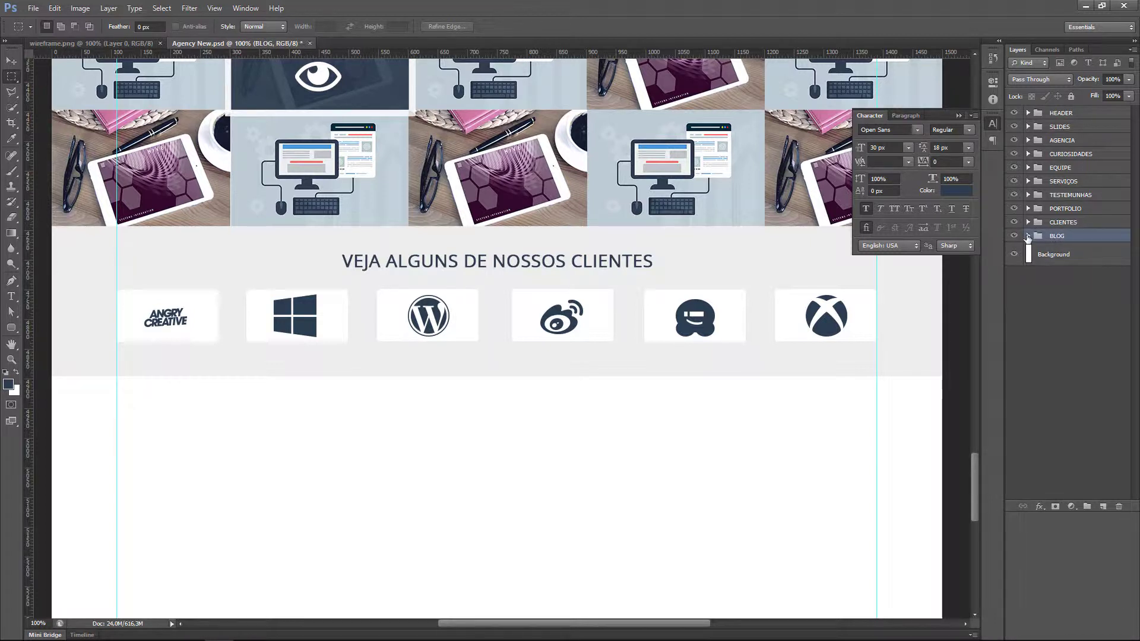
left_click(12, 62)
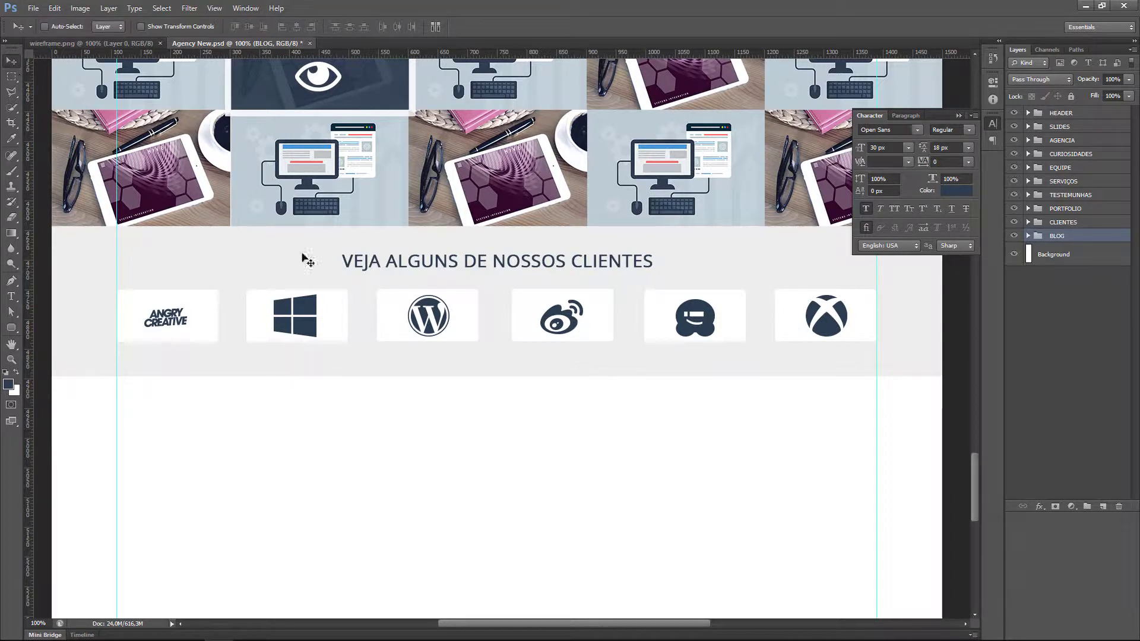
scroll(585, 356, "up", 3)
scroll(588, 359, "up", 3)
scroll(588, 359, "up", 3)
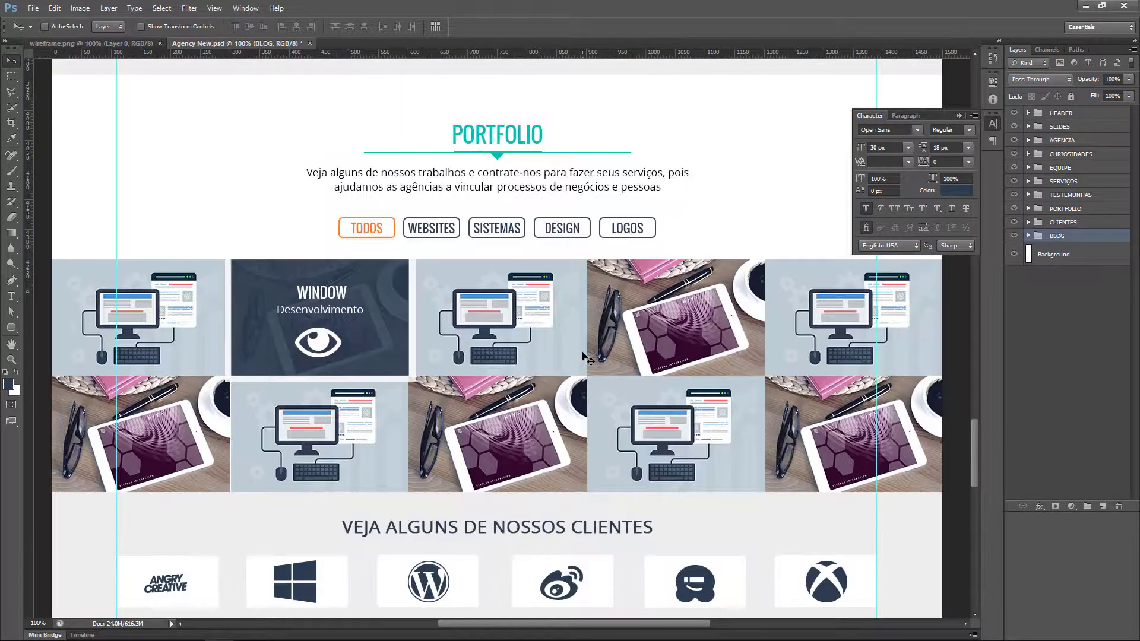
scroll(587, 360, "up", 3)
scroll(606, 274, "up", 3)
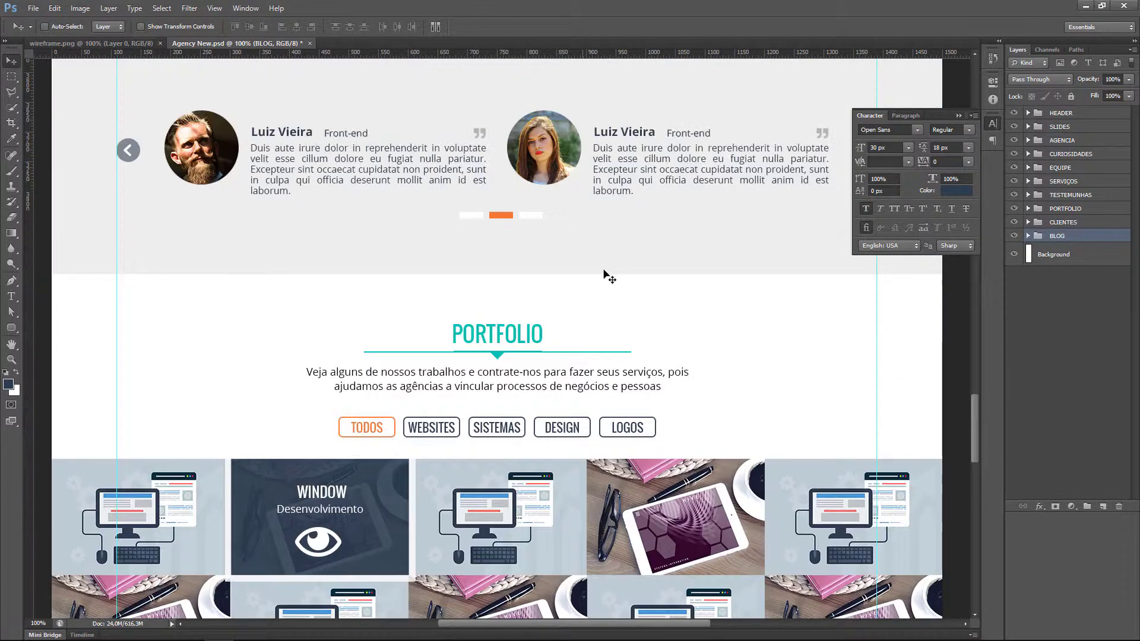
scroll(575, 234, "up", 3)
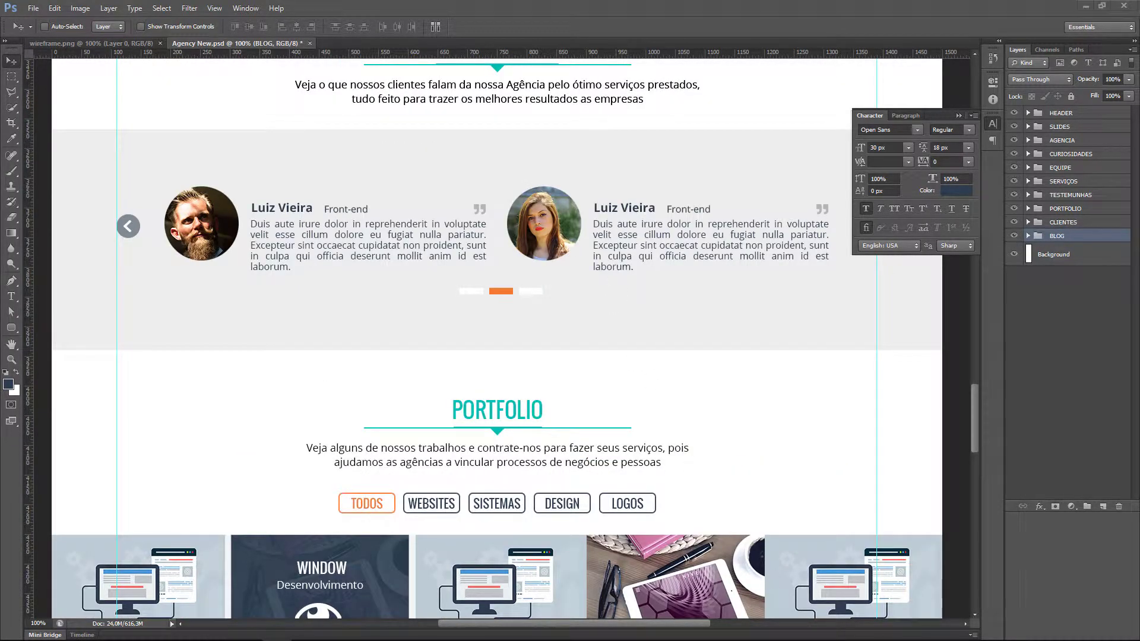
scroll(759, 602, "up", 9)
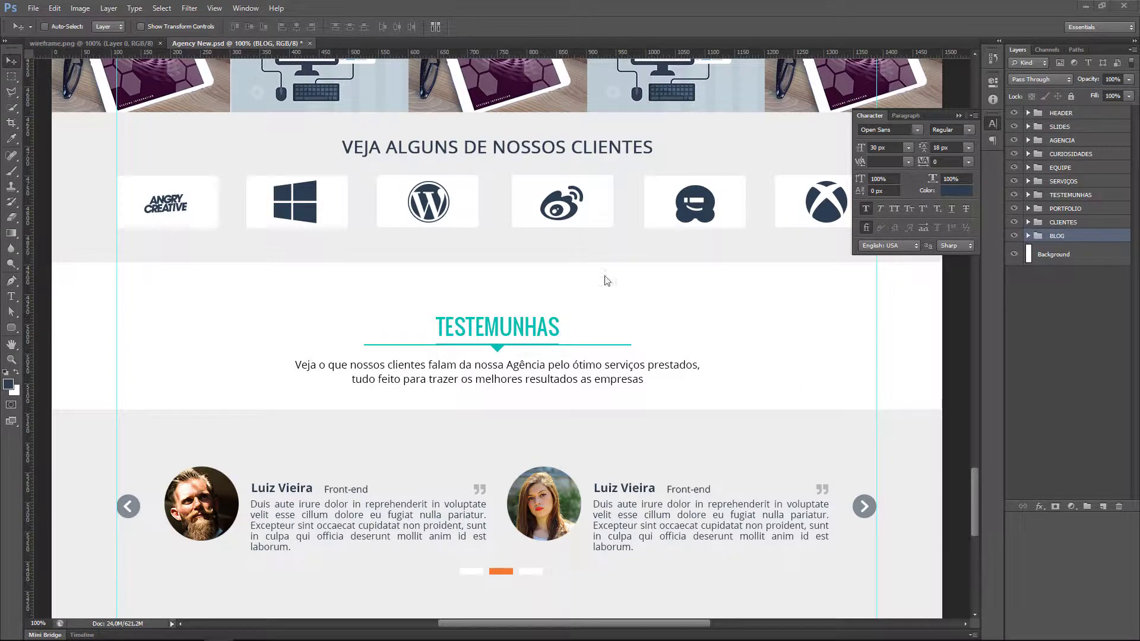
scroll(605, 279, "up", 1)
scroll(605, 279, "up", 2)
scroll(606, 279, "up", 2)
scroll(607, 280, "up", 3)
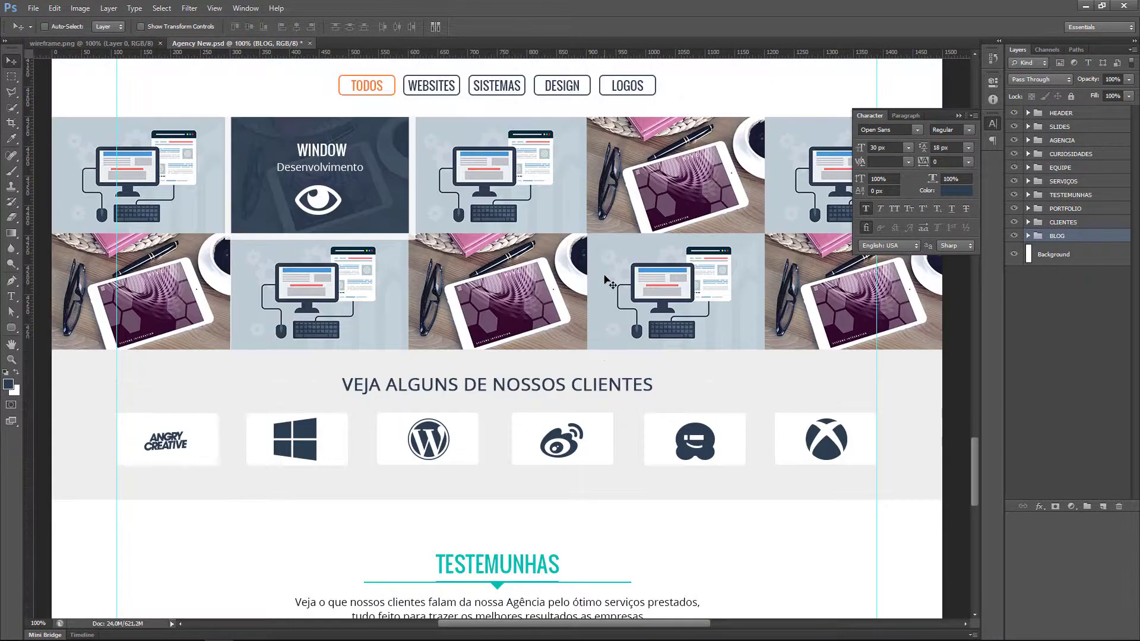
scroll(606, 279, "up", 2)
scroll(606, 279, "up", 1)
scroll(607, 280, "up", 1)
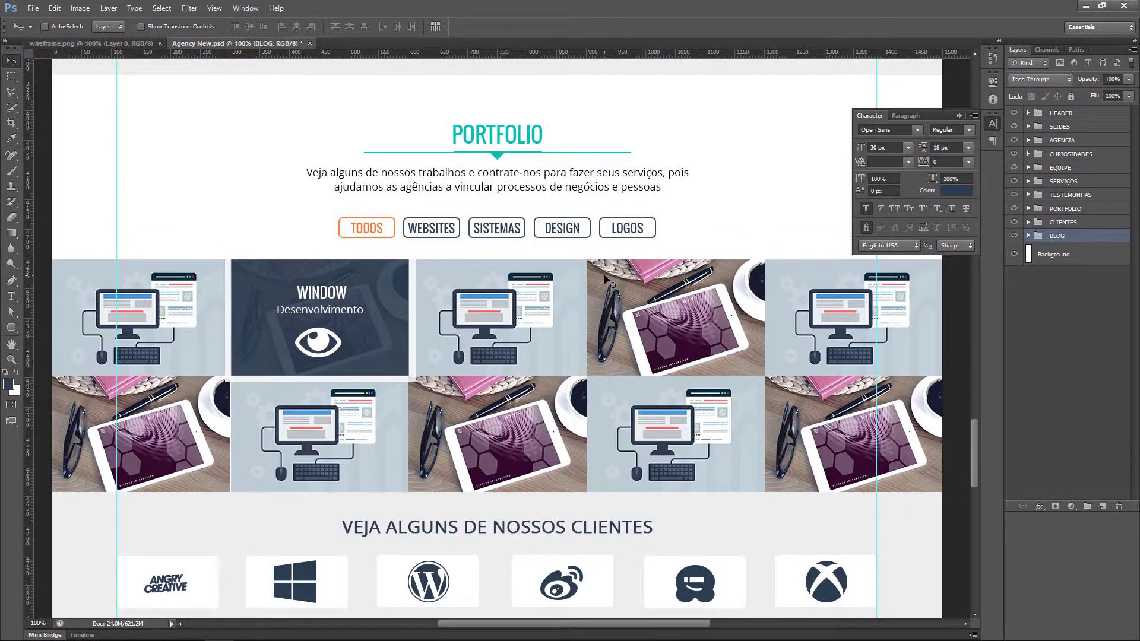
scroll(608, 284, "up", 1)
scroll(609, 284, "up", 2)
scroll(611, 279, "up", 3)
scroll(615, 274, "up", 2)
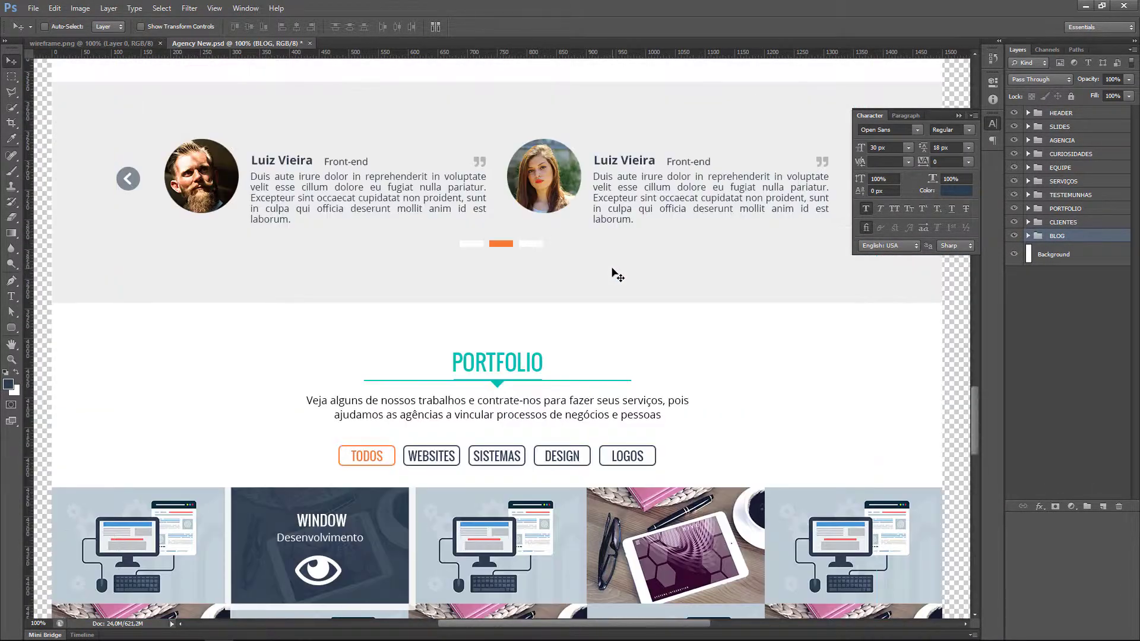
scroll(615, 275, "up", 3)
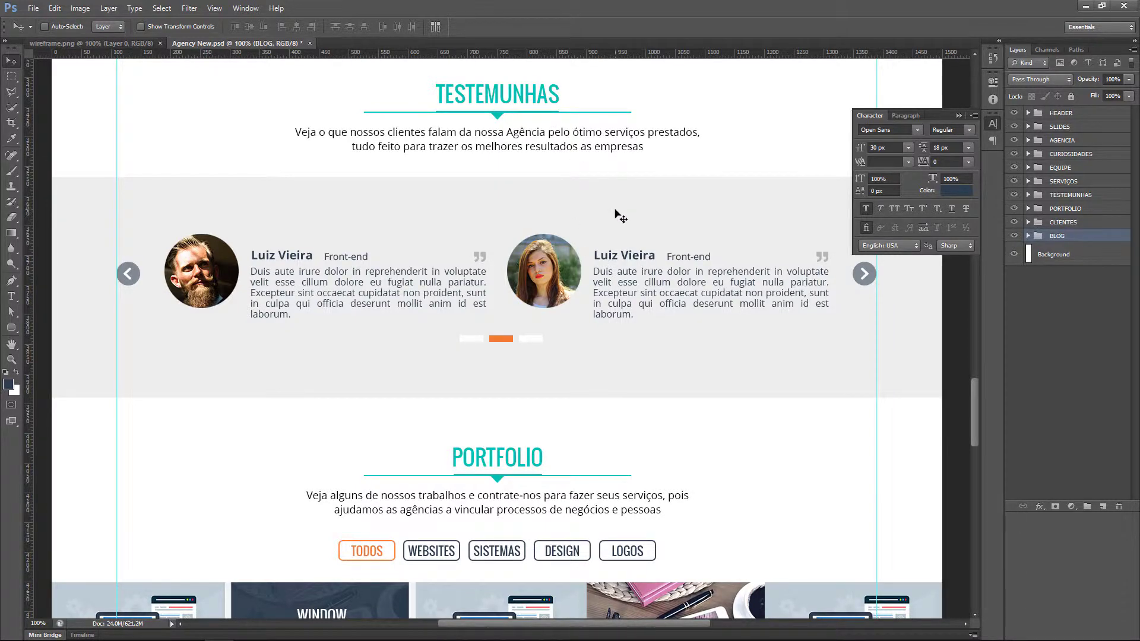
scroll(618, 216, "down", 3)
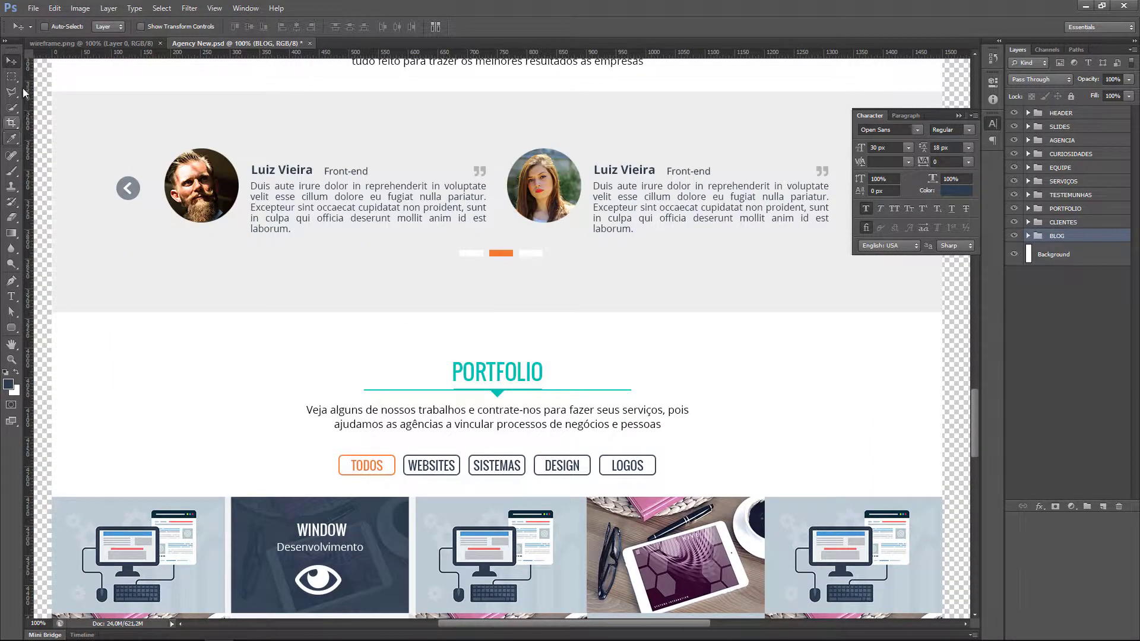
Draw trial marquee selections to measure the gap below the testimonials band.
key("ctrl+semicolon")
key("m")
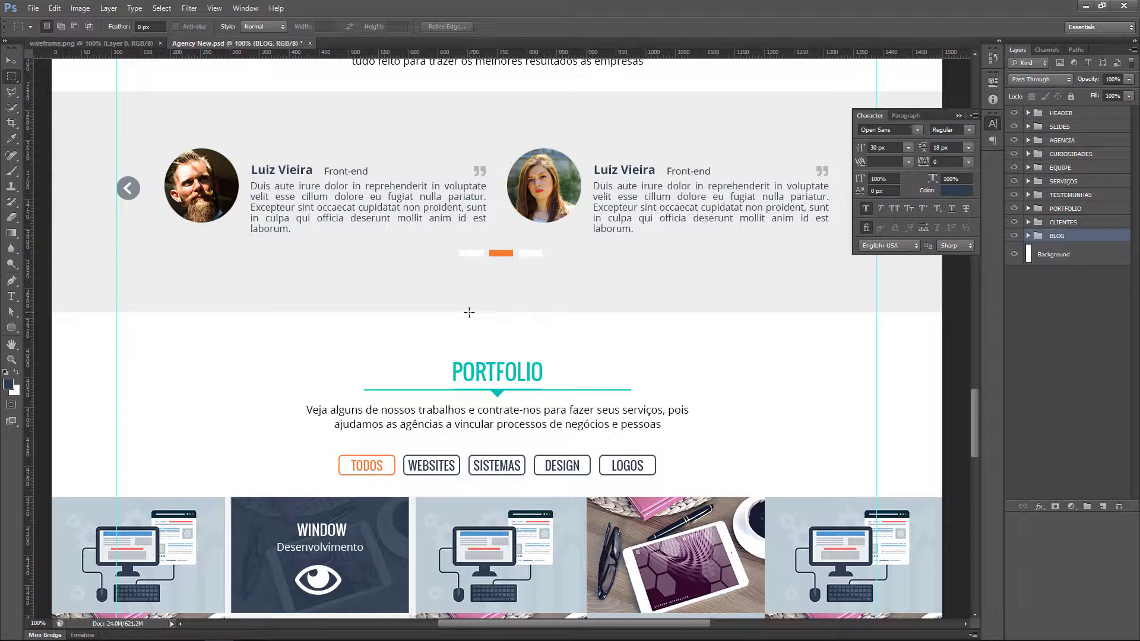
left_click_drag(469, 313, 543, 358)
left_click(519, 356)
left_click_drag(469, 313, 553, 363)
scroll(517, 342, "down", 1)
scroll(517, 341, "down", 3)
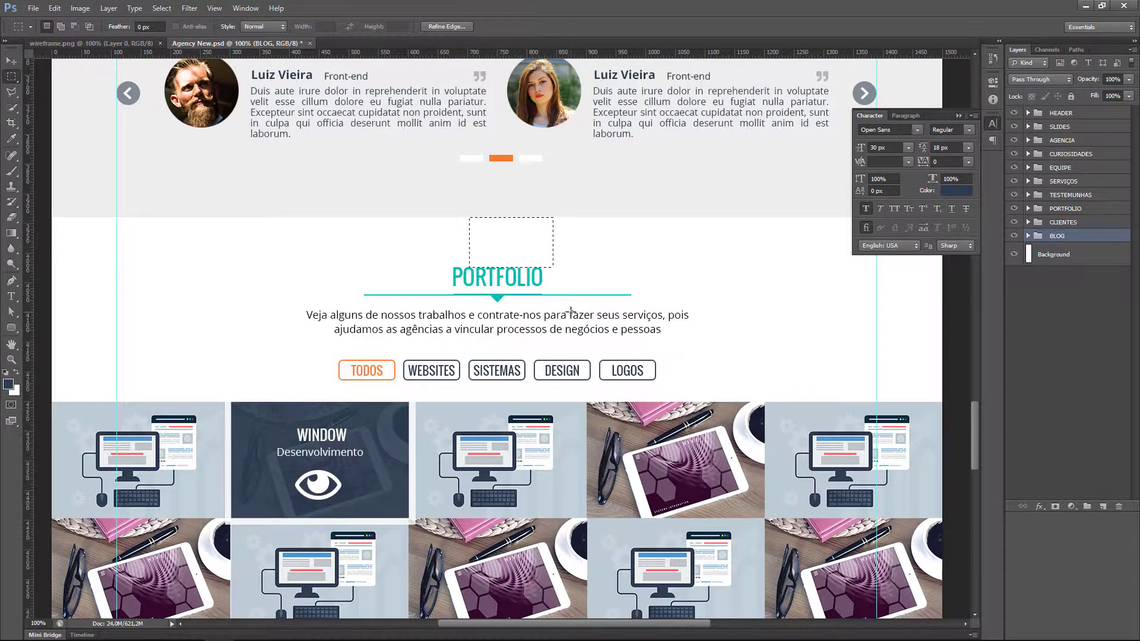
scroll(514, 184, "down", 1)
scroll(516, 181, "down", 1)
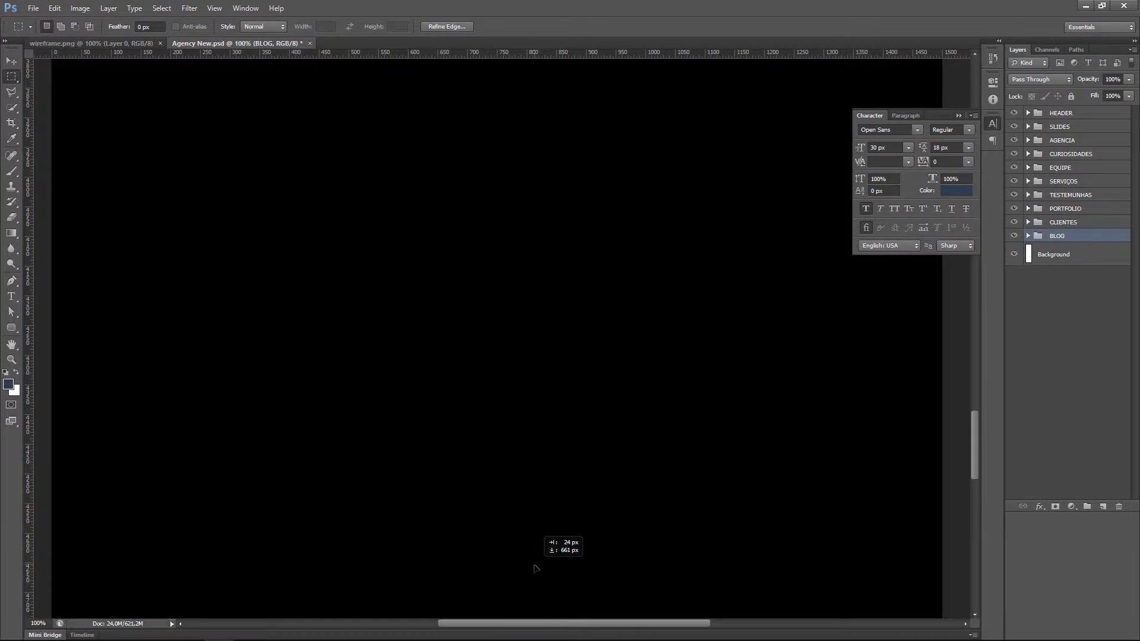
Measure the spacing above the TESTEMUNHAS heading and drop a horizontal guide at its bottom edge.
left_click_drag(520, 172, 534, 564)
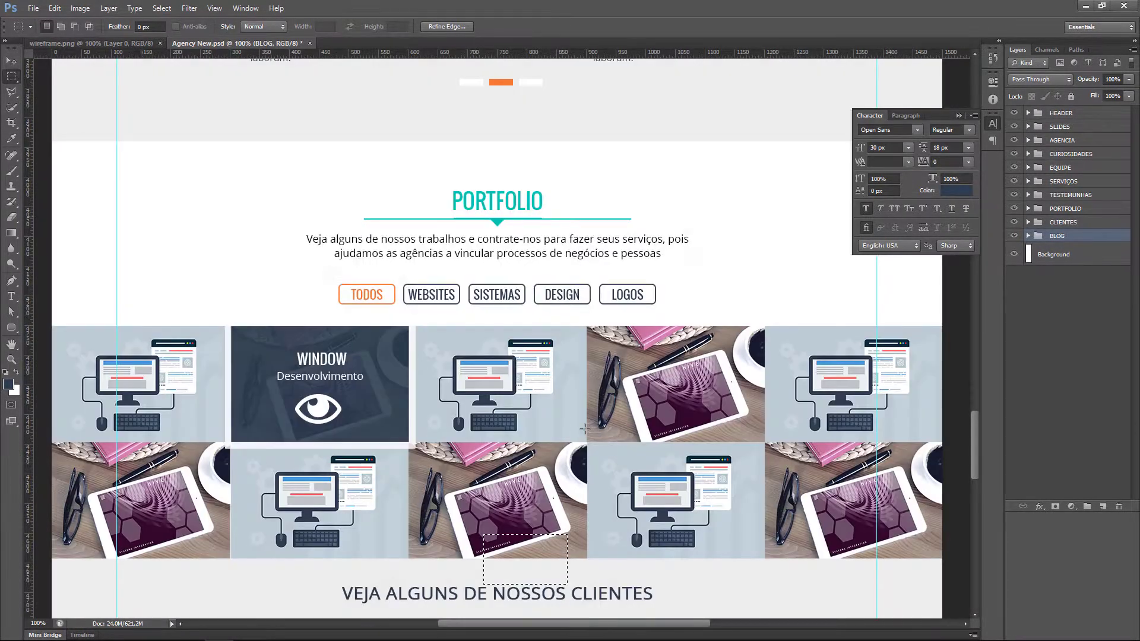
scroll(656, 471, "down", 3)
scroll(627, 452, "down", 3)
scroll(627, 453, "down", 3)
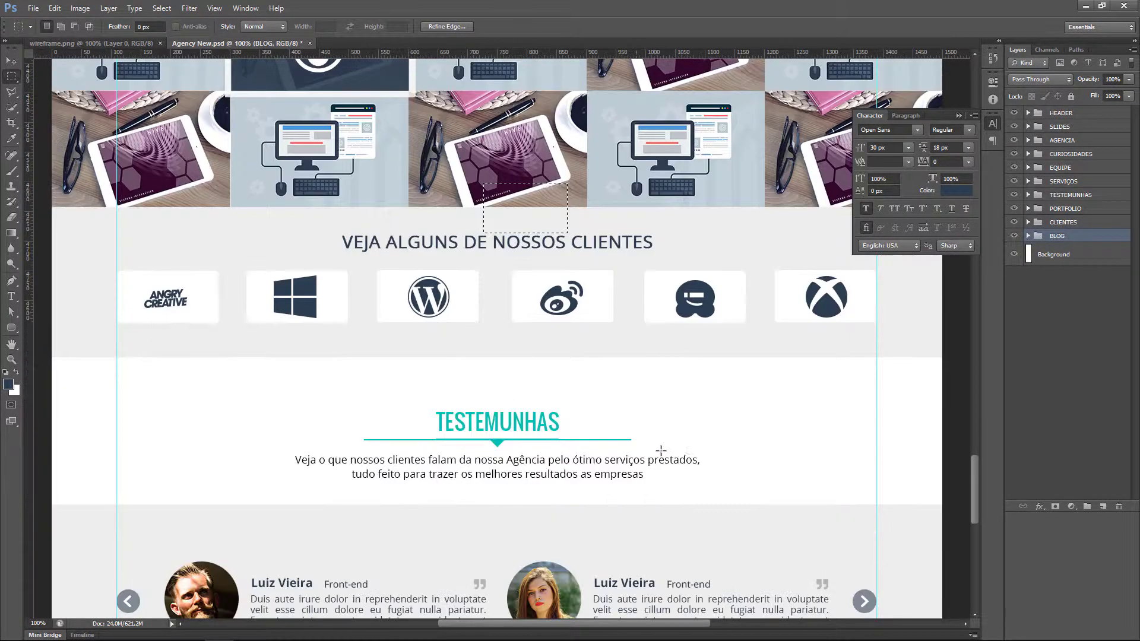
scroll(641, 452, "down", 2)
mouse_move(535, 174)
left_mouse_down()
mouse_move(540, 400)
mouse_move(522, 331)
left_mouse_up()
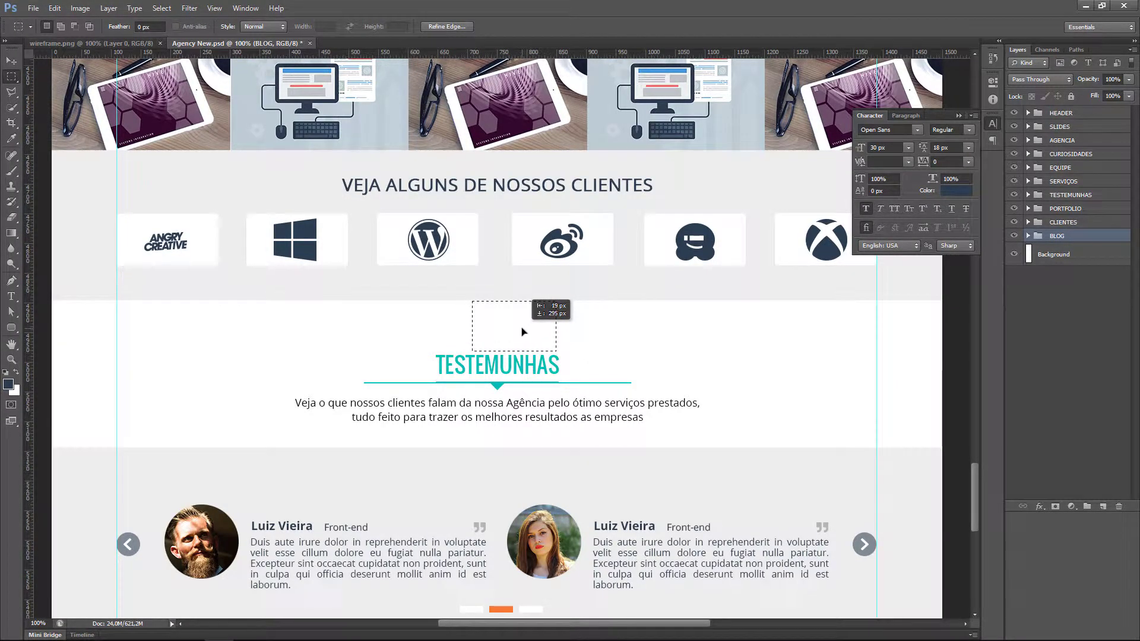
left_click_drag(523, 330, 524, 331)
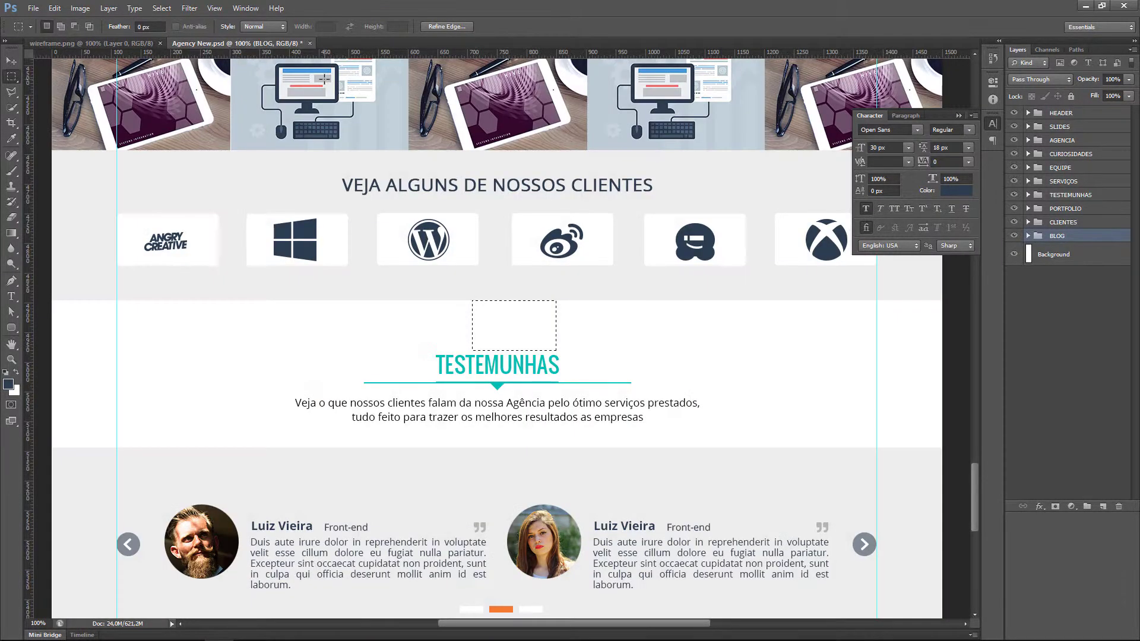
left_click_drag(364, 53, 391, 350)
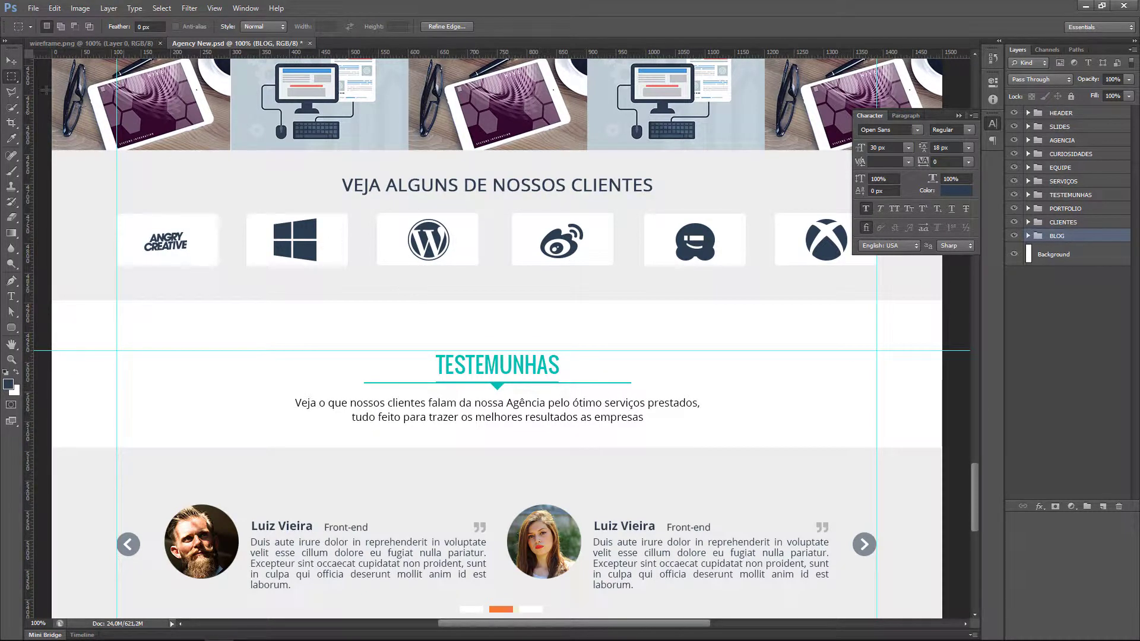
left_click(10, 61)
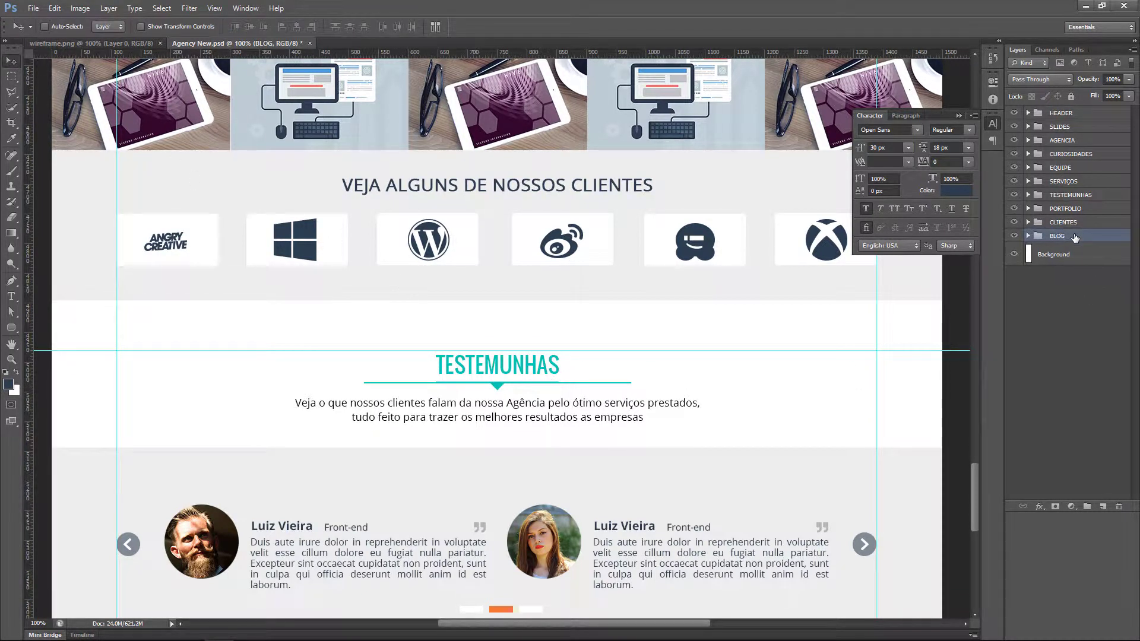
Nudge the BLOG section up with three arrow-key presses and reposition the view.
key("Up")
key("Up")
key("Up")
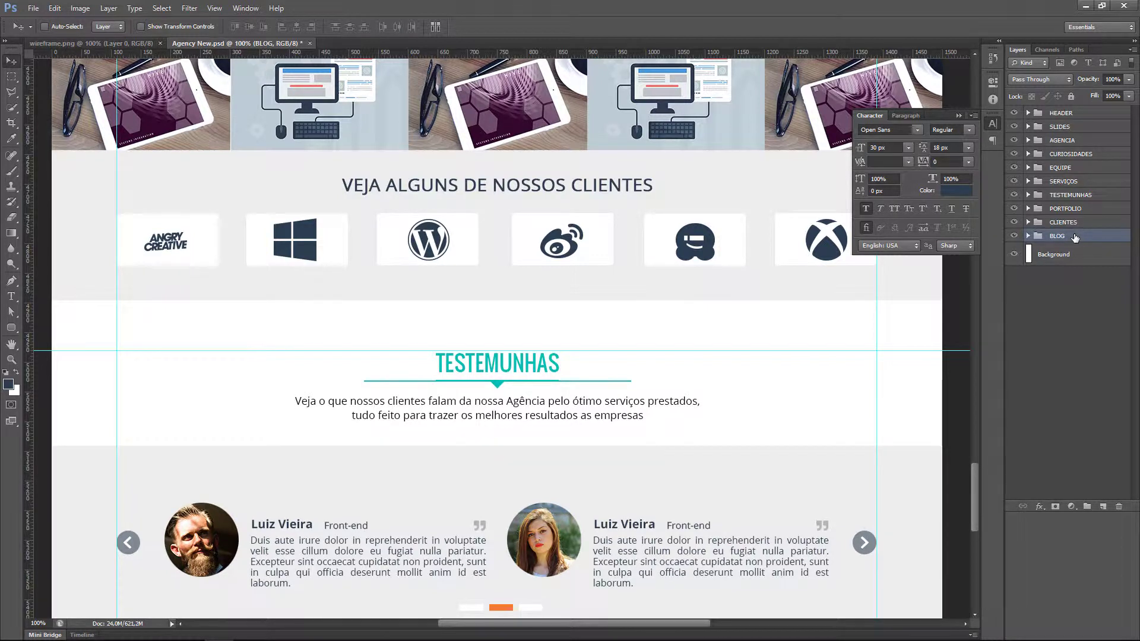
key("Up")
key("Up")
key("Up")
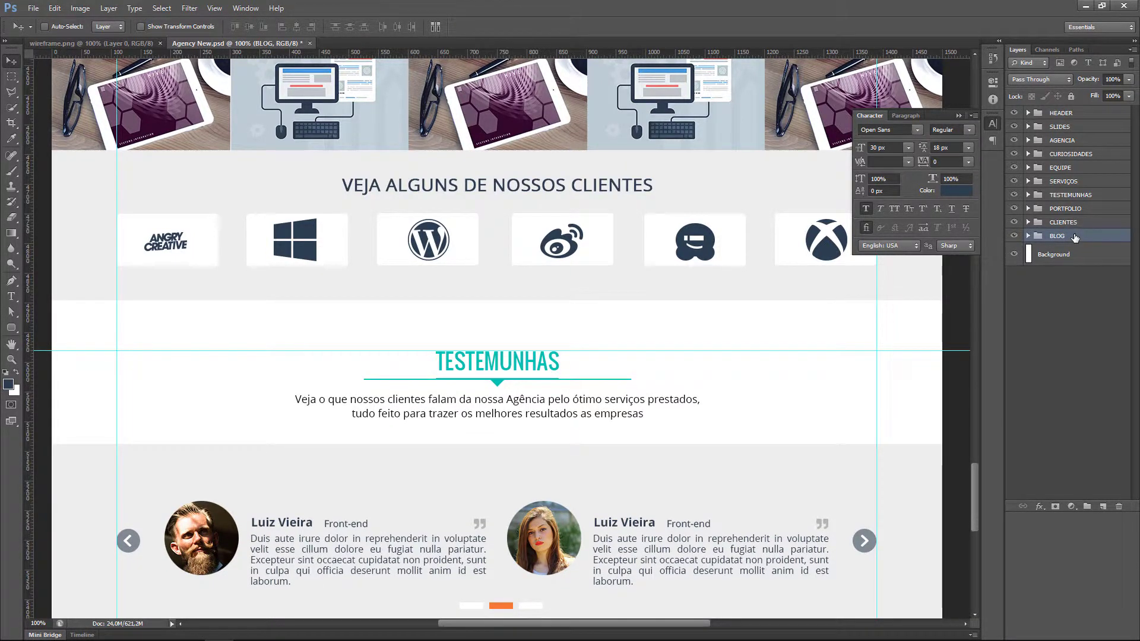
key("Up")
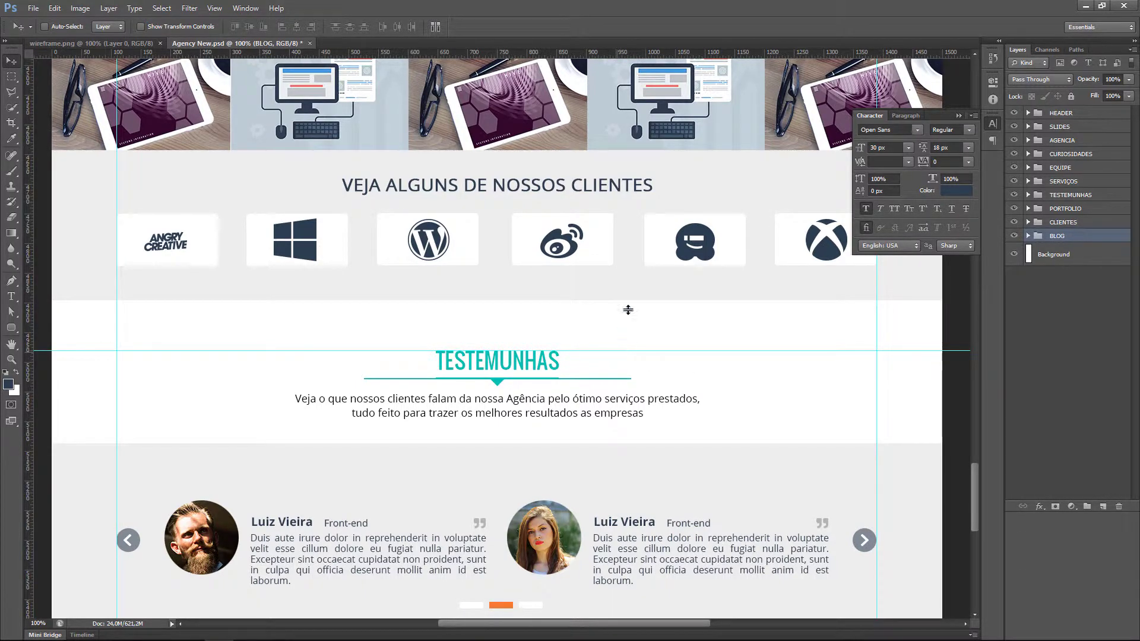
left_click_drag(628, 309, 715, 17)
scroll(662, 326, "down", 1)
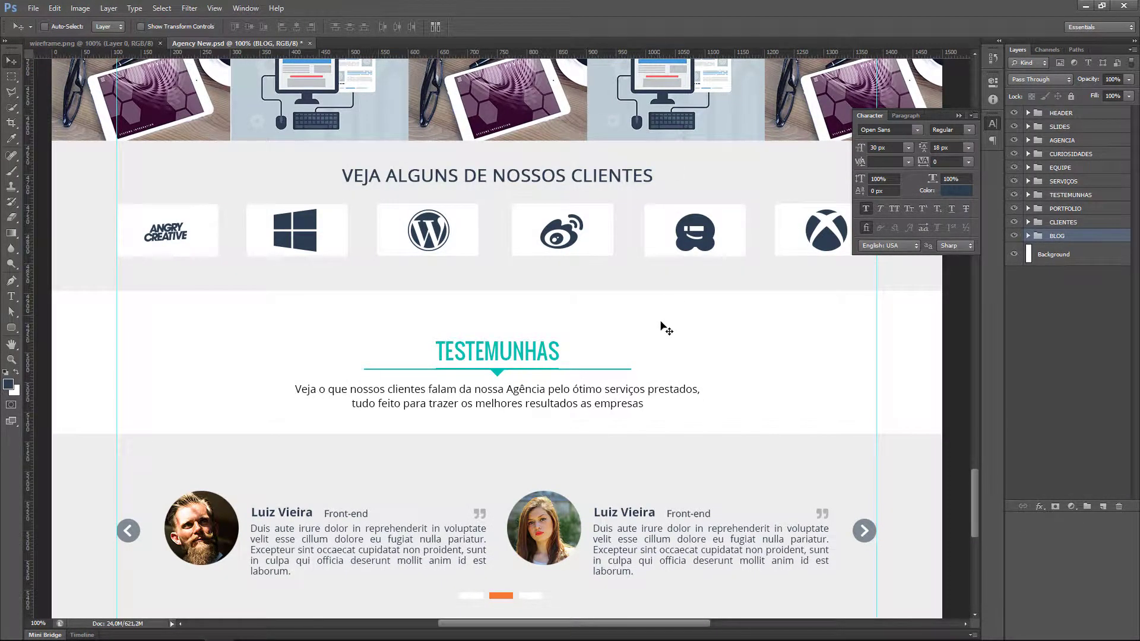
scroll(664, 326, "down", 3)
scroll(664, 326, "down", 2)
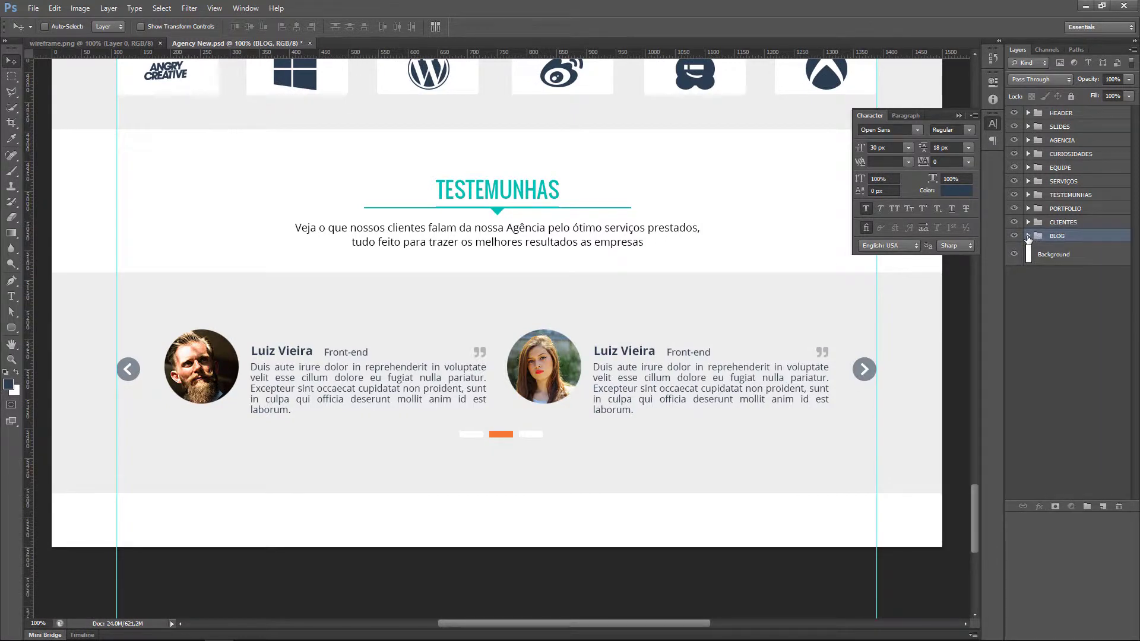
Change the copied heading text from TESTEMUNHAS to BLOG.
left_click(1027, 236)
left_click(1037, 250)
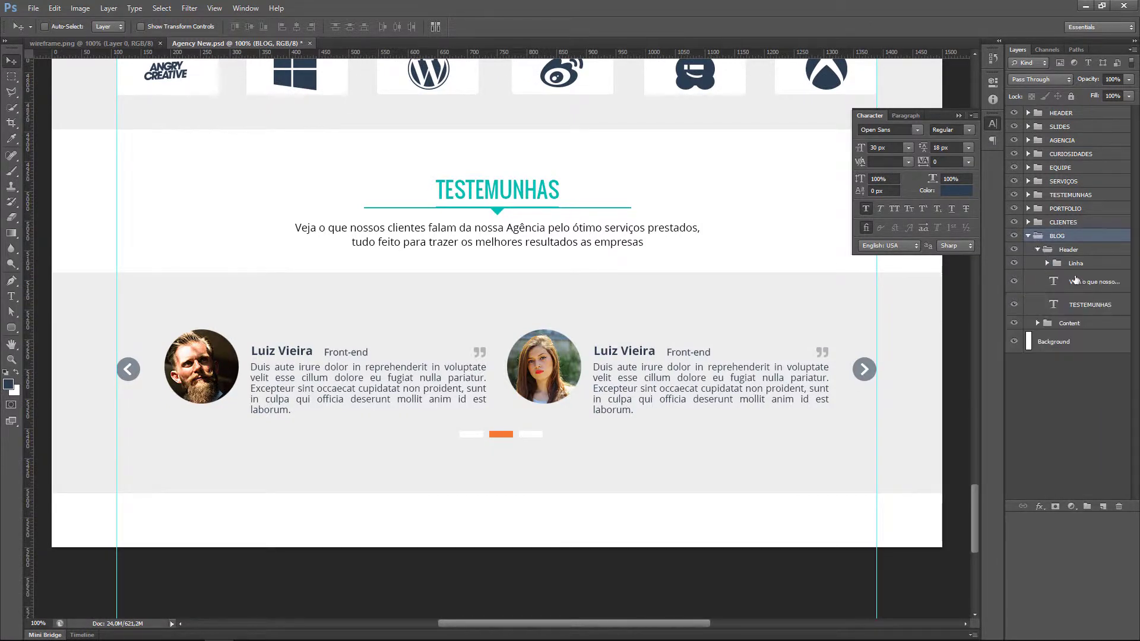
double_click(1052, 304)
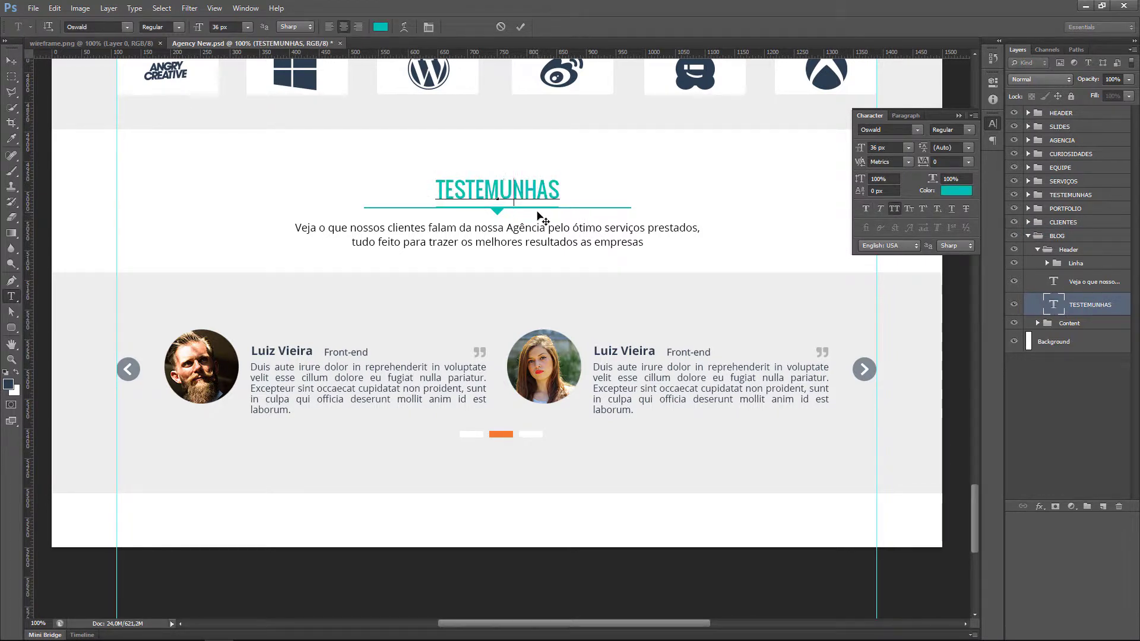
type("BLOG")
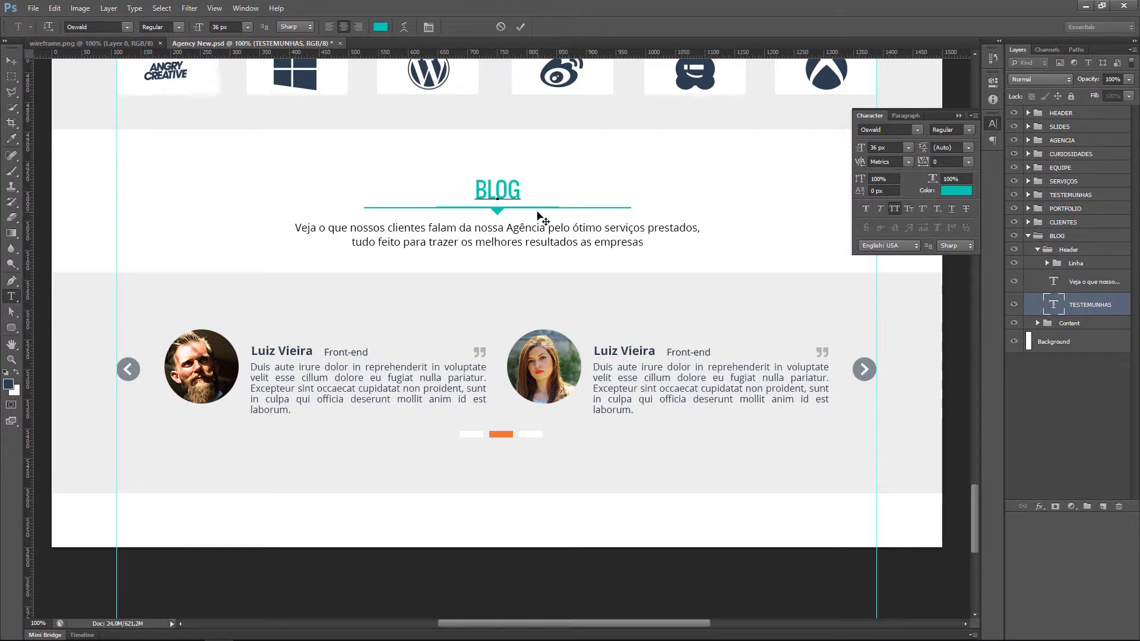
left_click(520, 27)
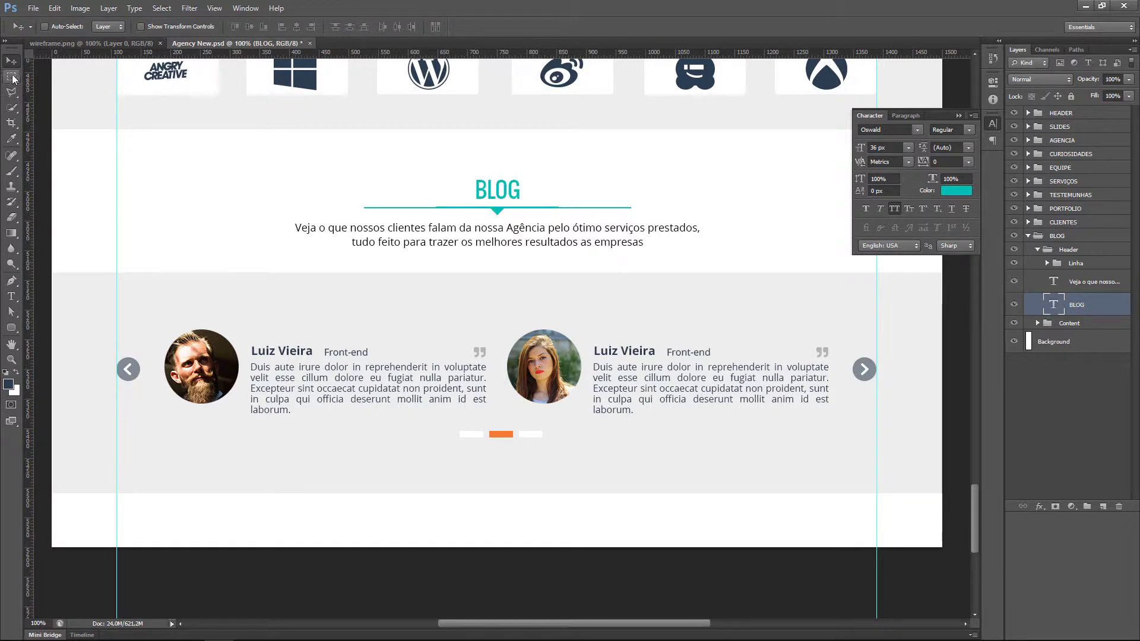
left_click(13, 78)
left_click(1048, 264)
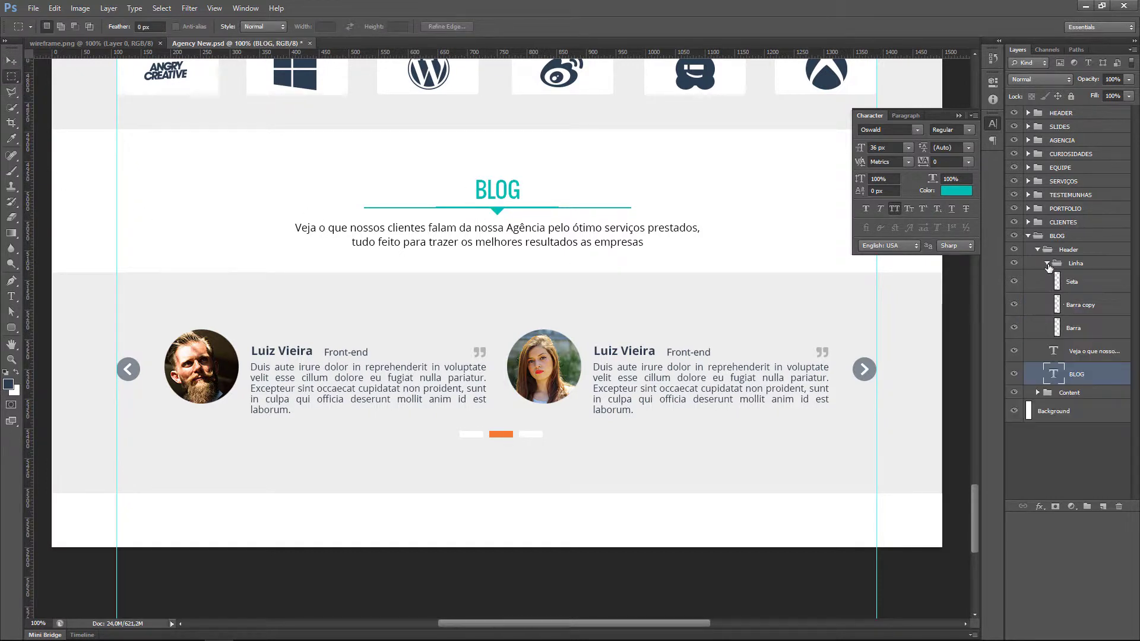
left_click(1080, 305)
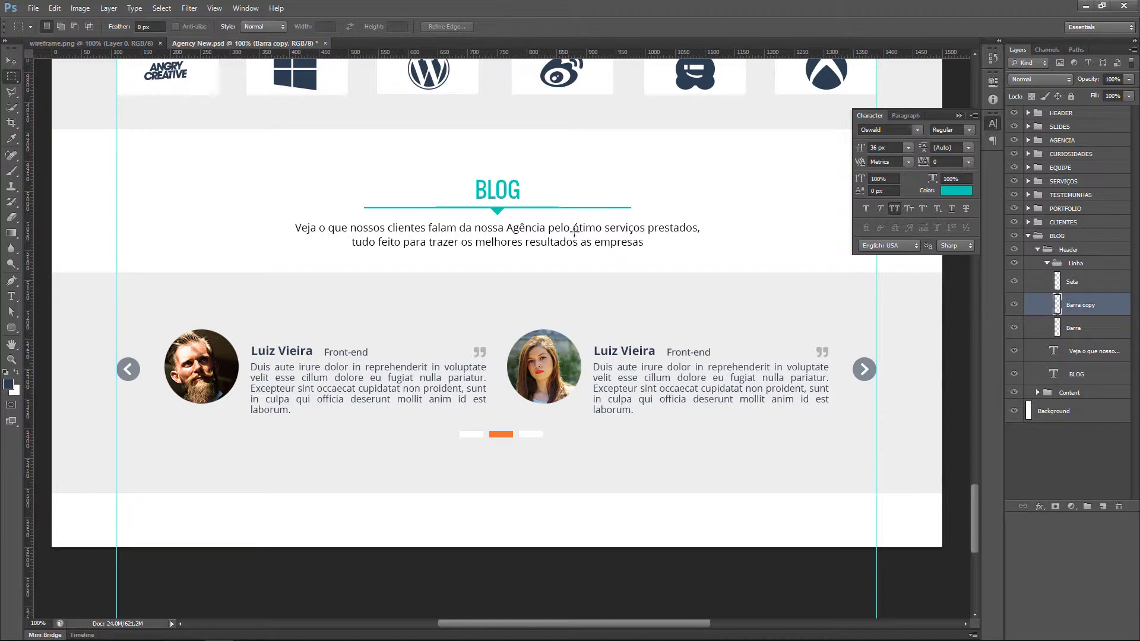
left_click_drag(585, 220, 519, 169)
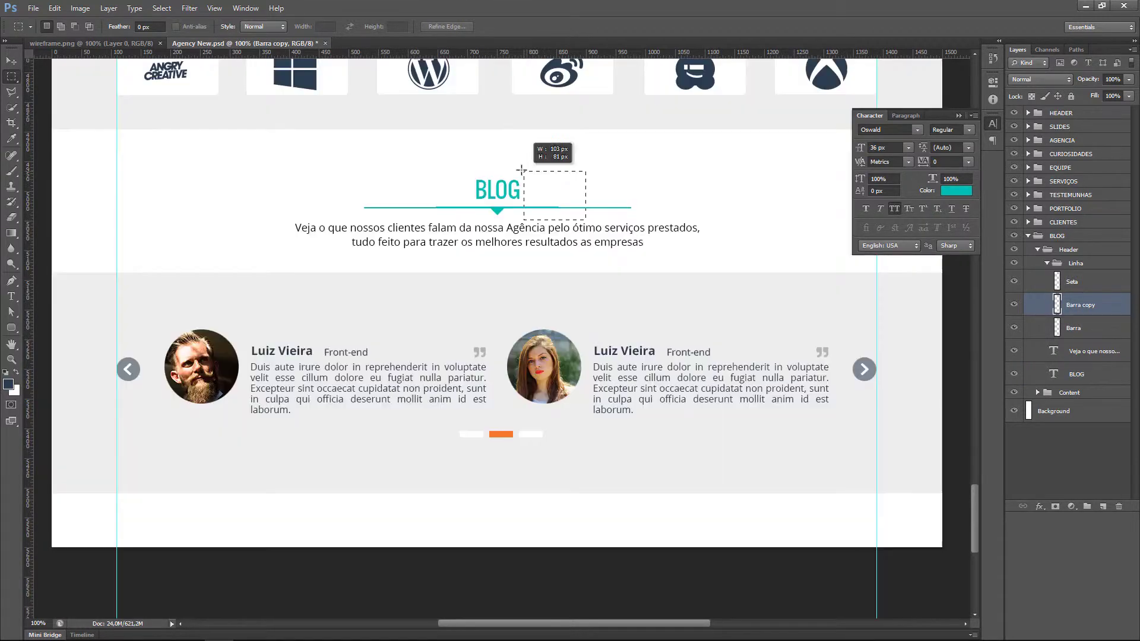
left_click(519, 169)
key("ctrl+z")
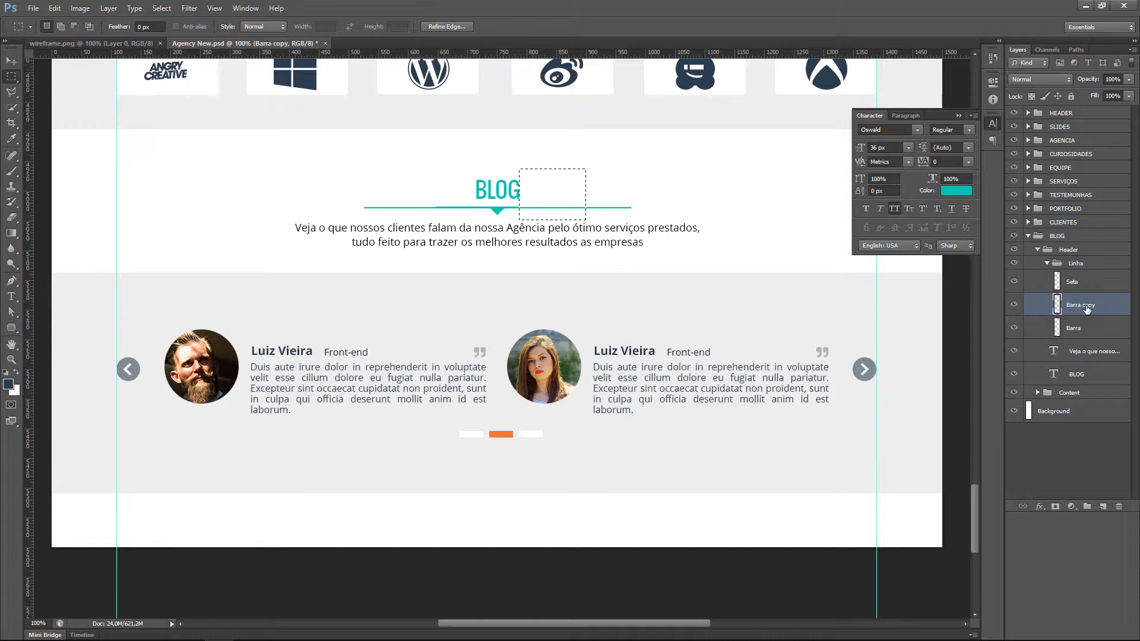
left_click_drag(414, 168, 474, 226)
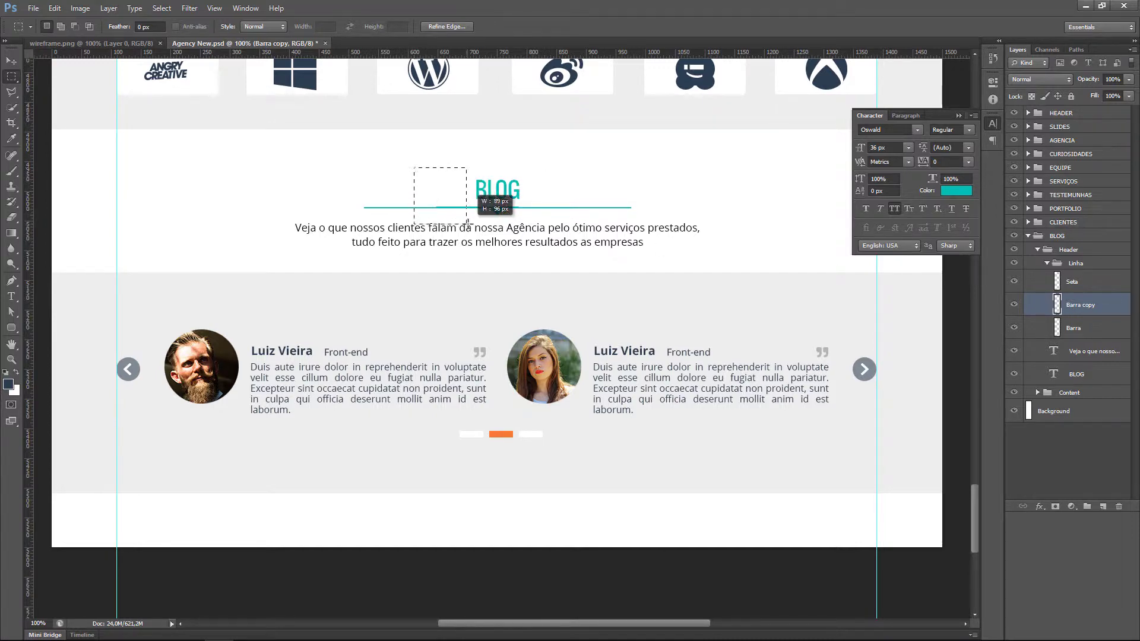
left_click(475, 226)
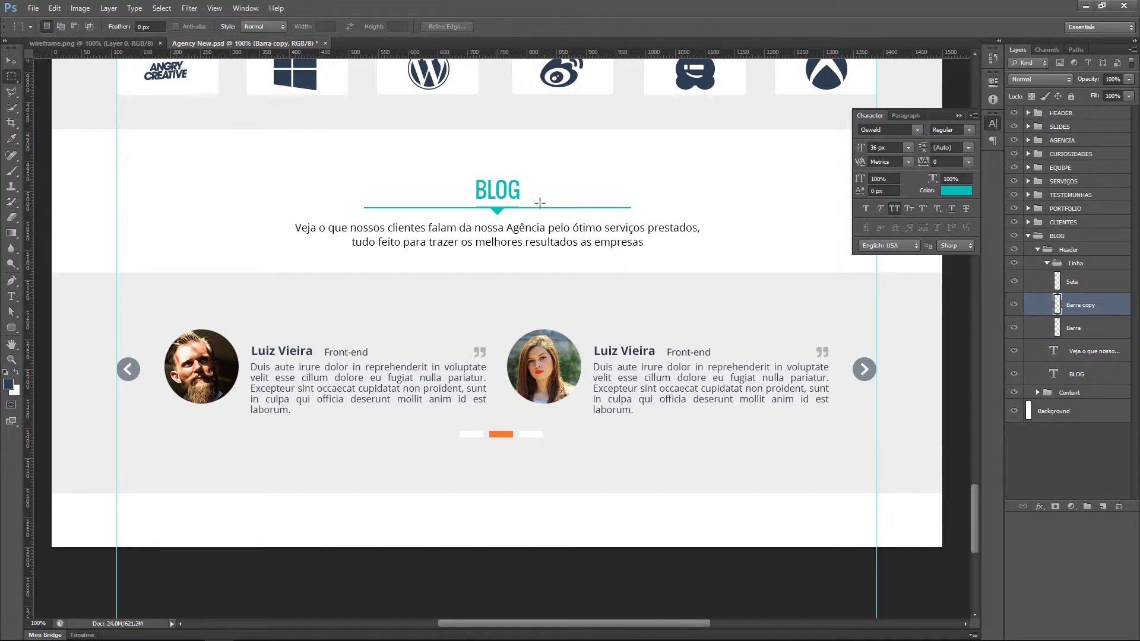
left_click(11, 61)
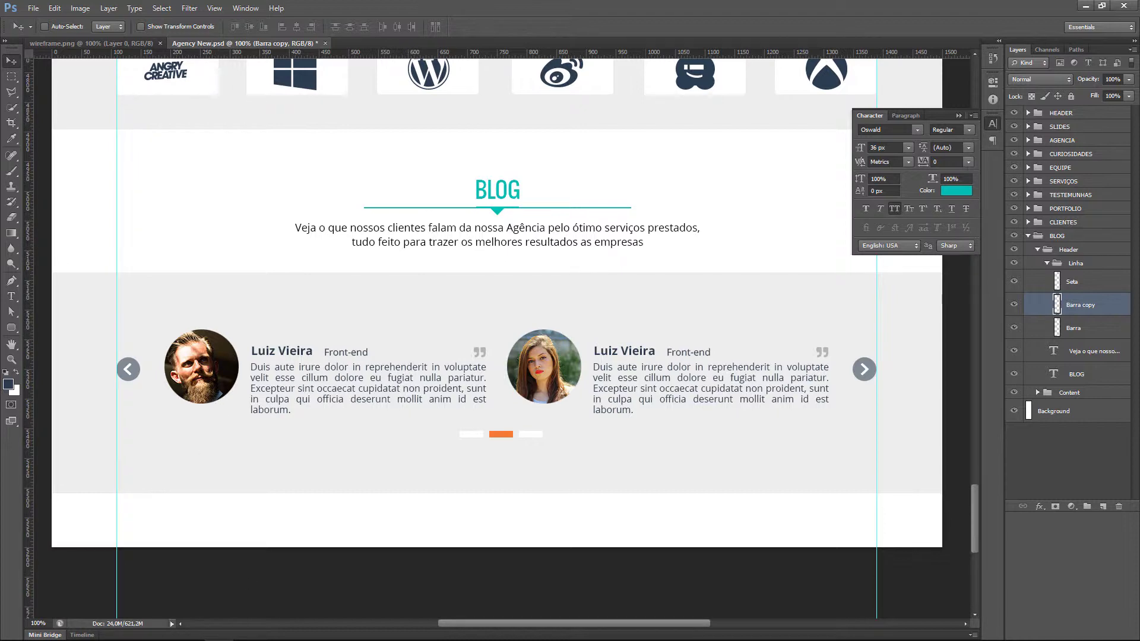
key("alt+Tab")
Copy the BLOG subtitle sentence from the Word content document and return to Photoshop.
scroll(425, 308, "down", 5)
scroll(425, 326, "down", 5)
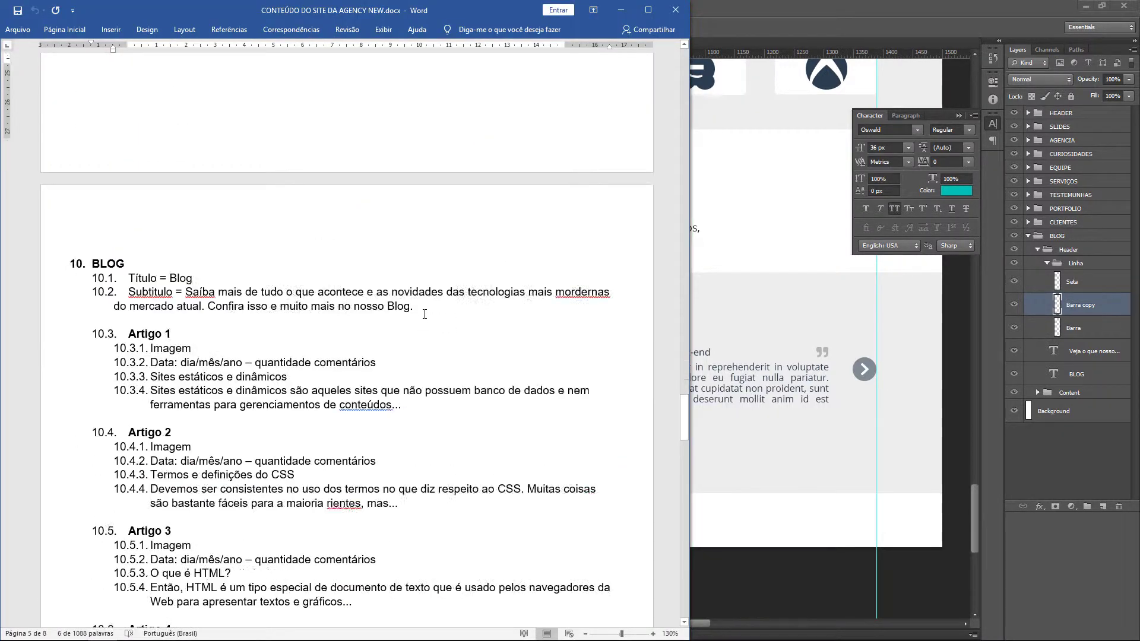
scroll(424, 314, "down", 5)
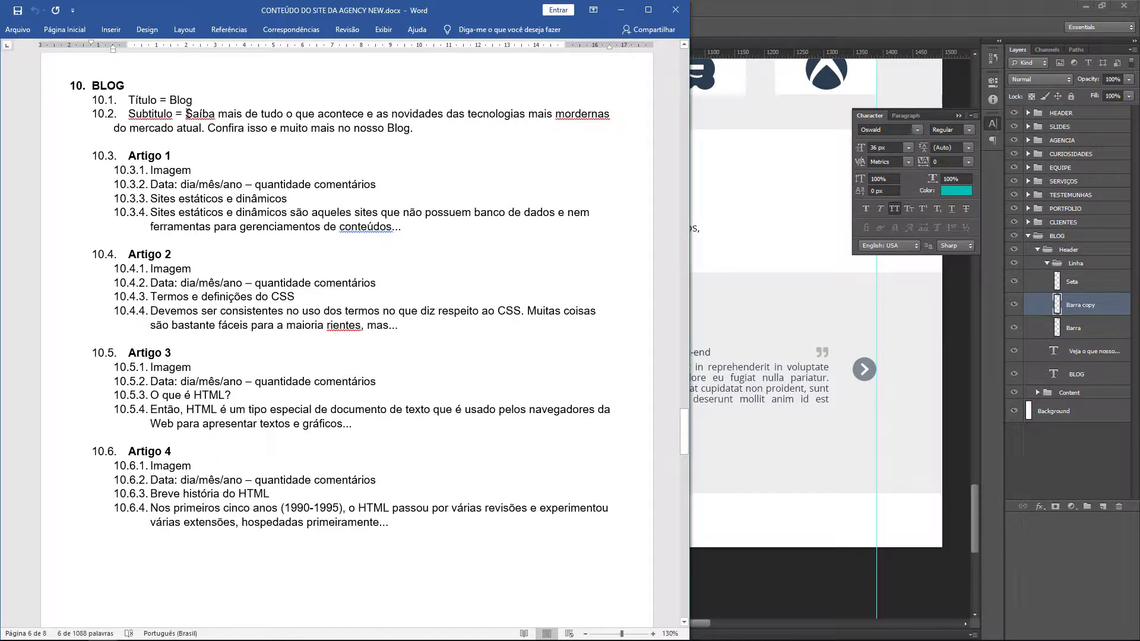
left_click_drag(186, 113, 410, 128)
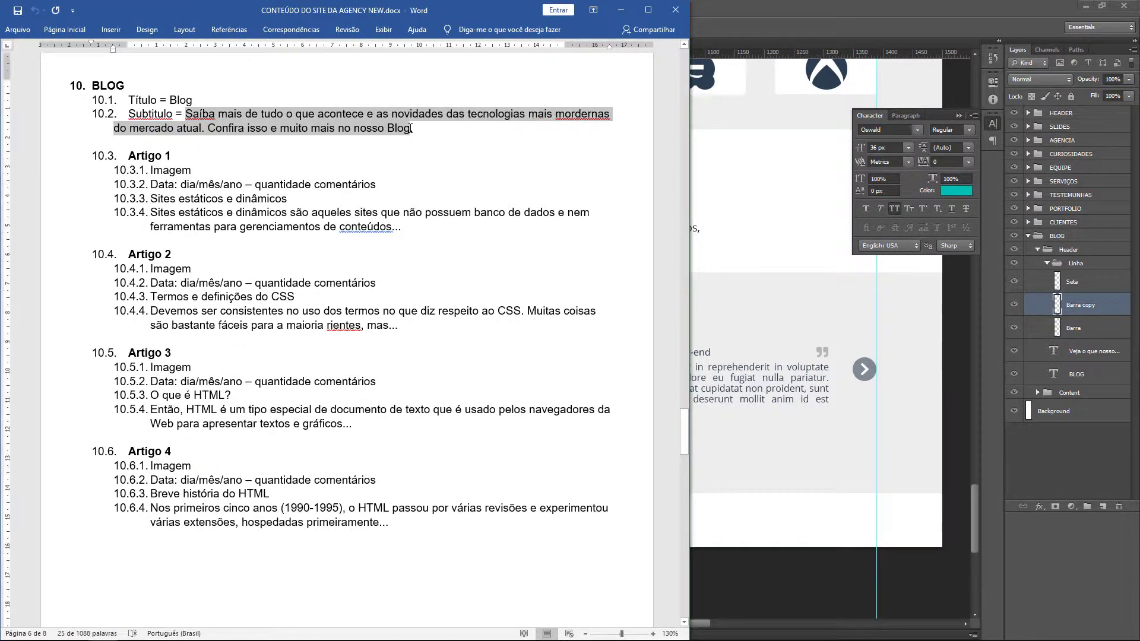
left_click(791, 232)
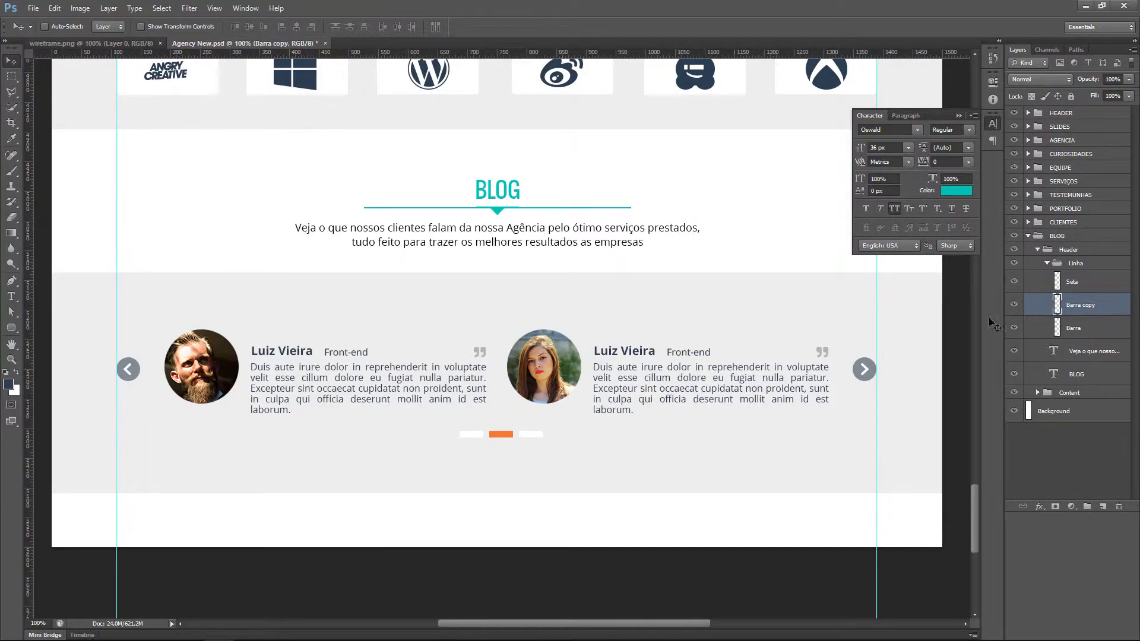
Replace the old subtitle with the pasted 'Saíba mais de tudo o que acontece…' sentence.
left_click(1051, 353)
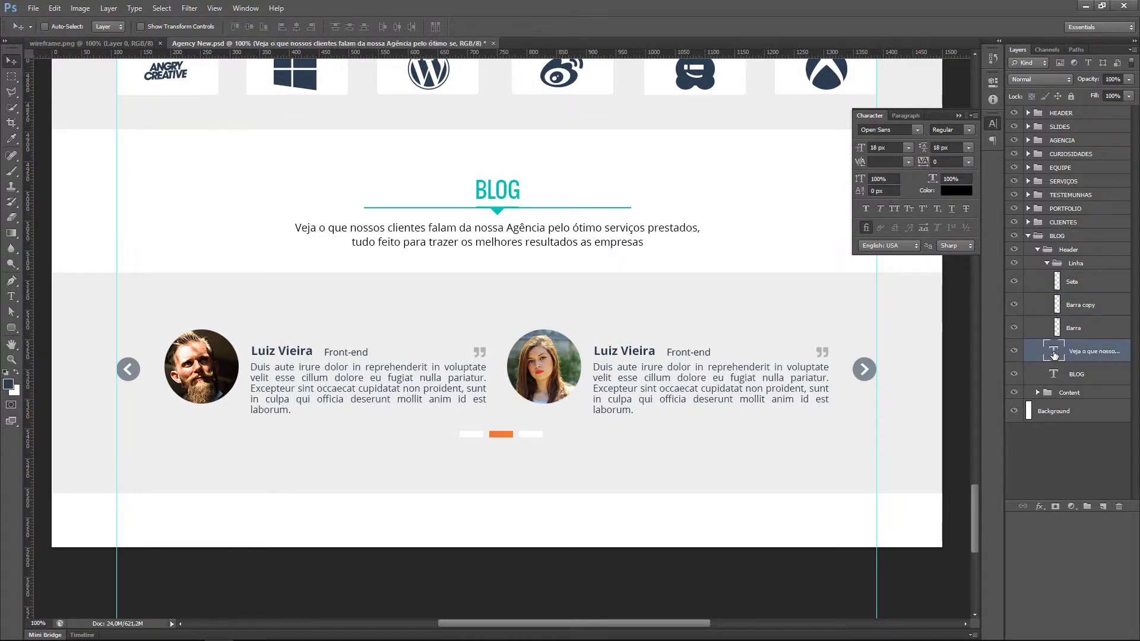
key("t")
left_click(511, 239)
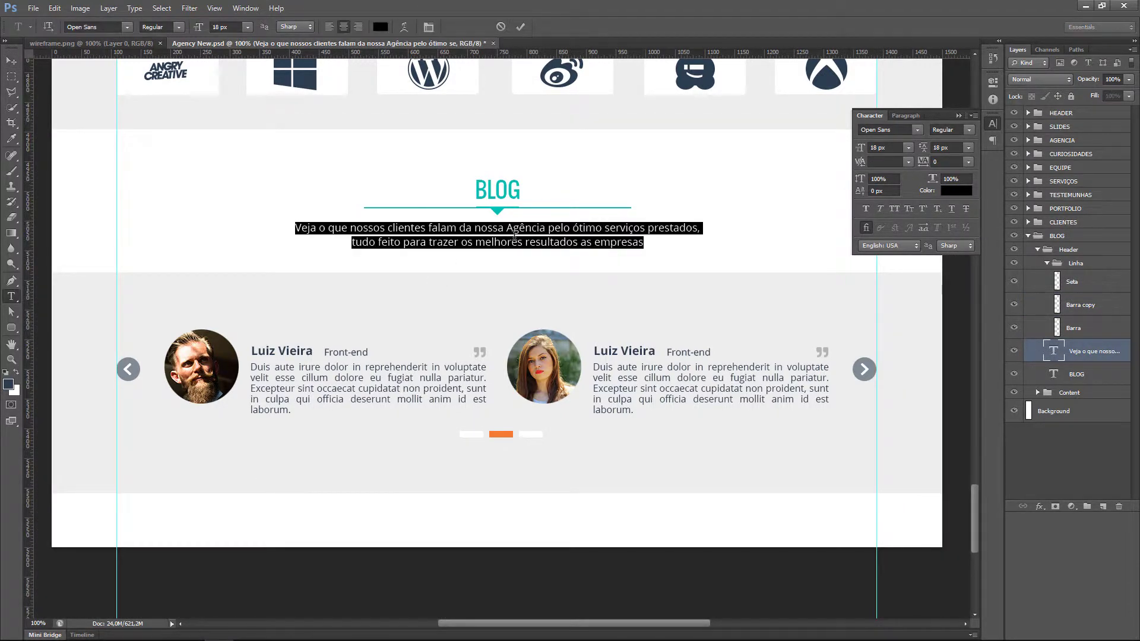
left_click(525, 242)
key("ctrl+a")
key("ctrl+v")
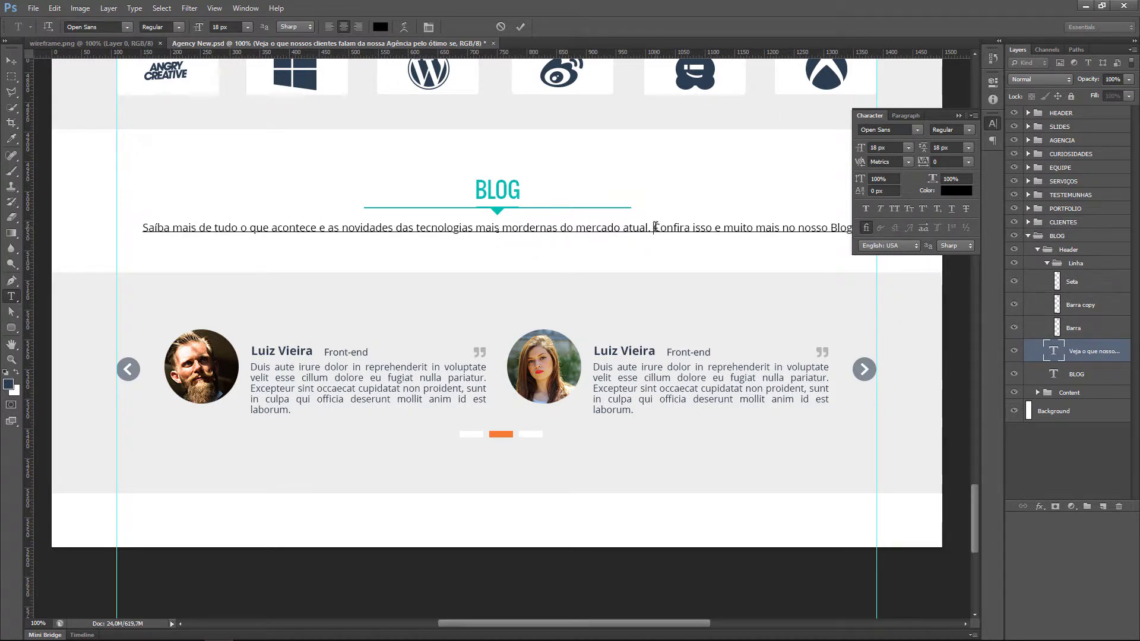
Rebalance the subtitle's line breaks into two centred lines and commit the edit.
key("Return")
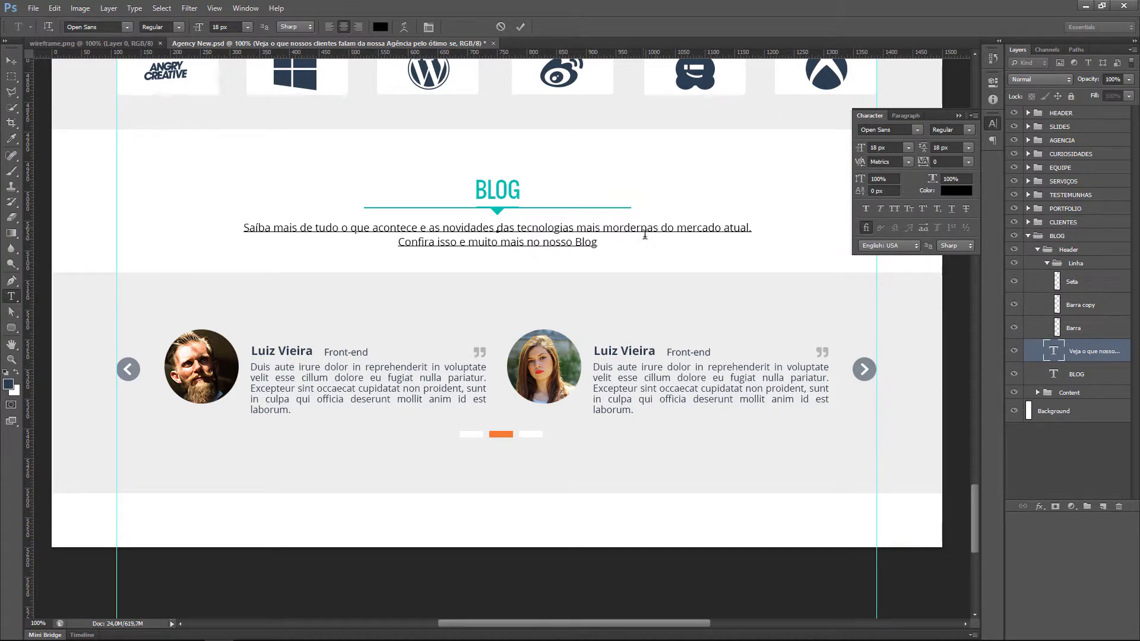
left_click(678, 228)
key("Return")
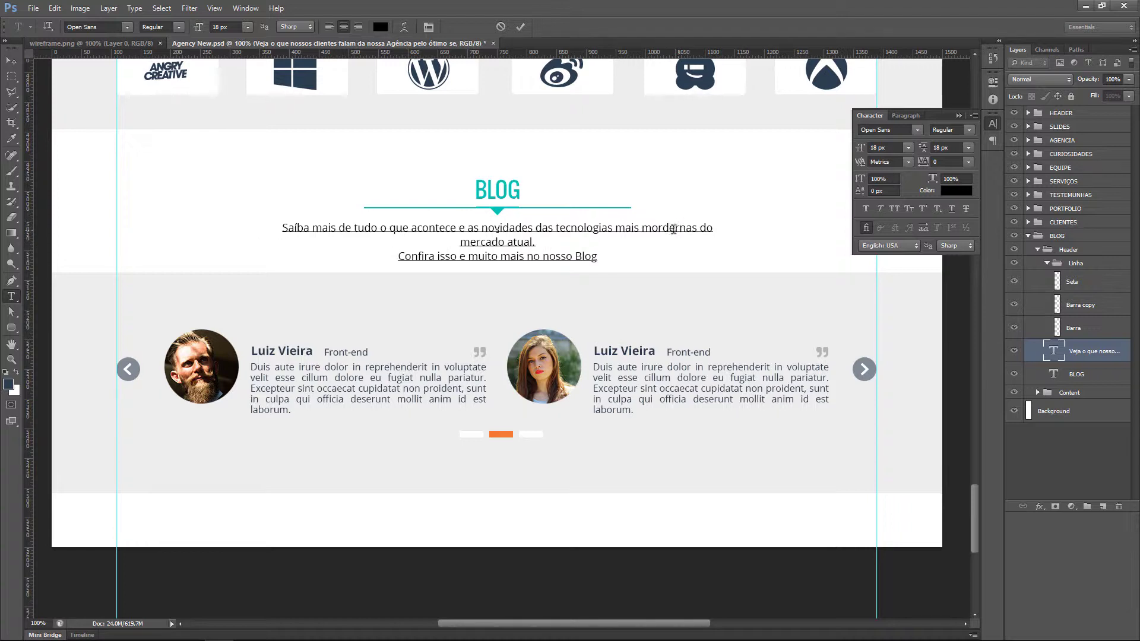
left_click(563, 245)
key("Delete")
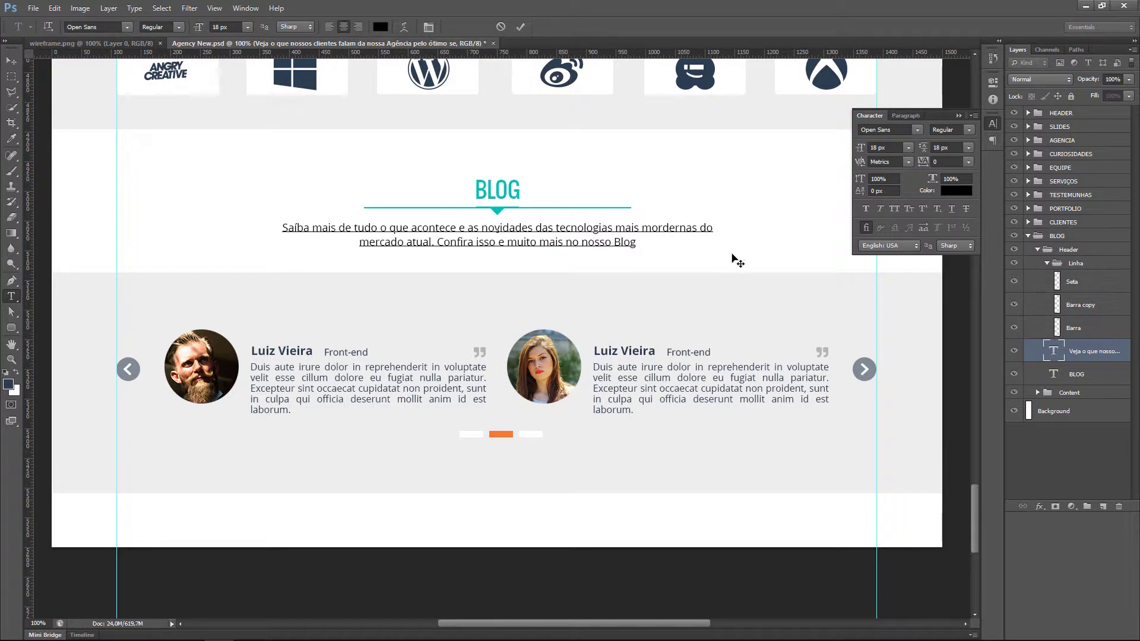
left_click(701, 228)
key("Return")
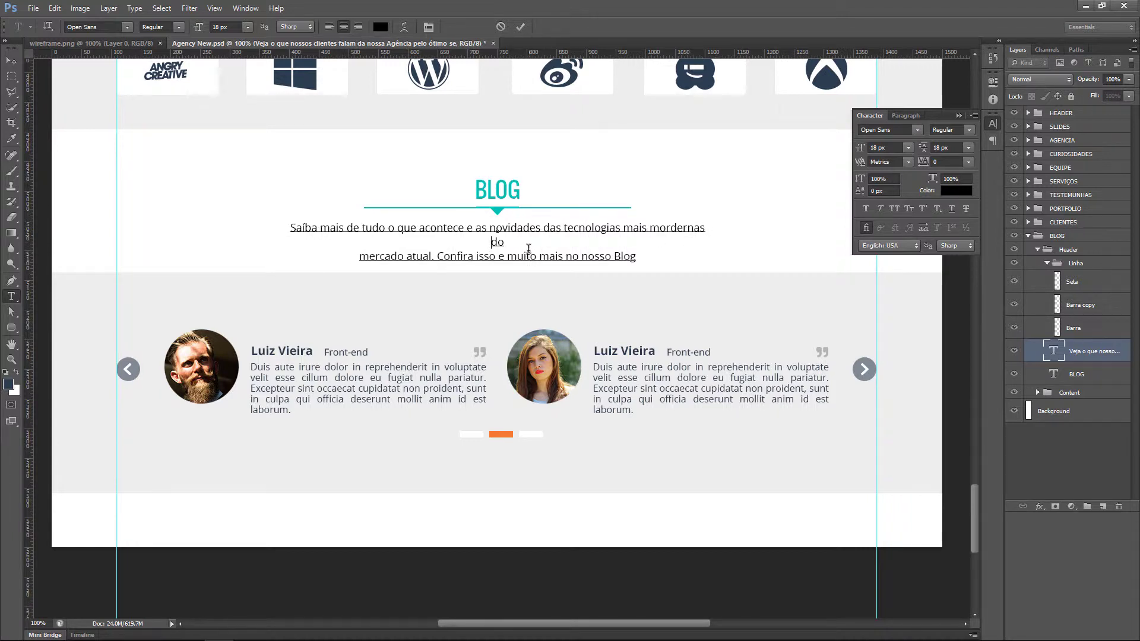
key("BackSpace")
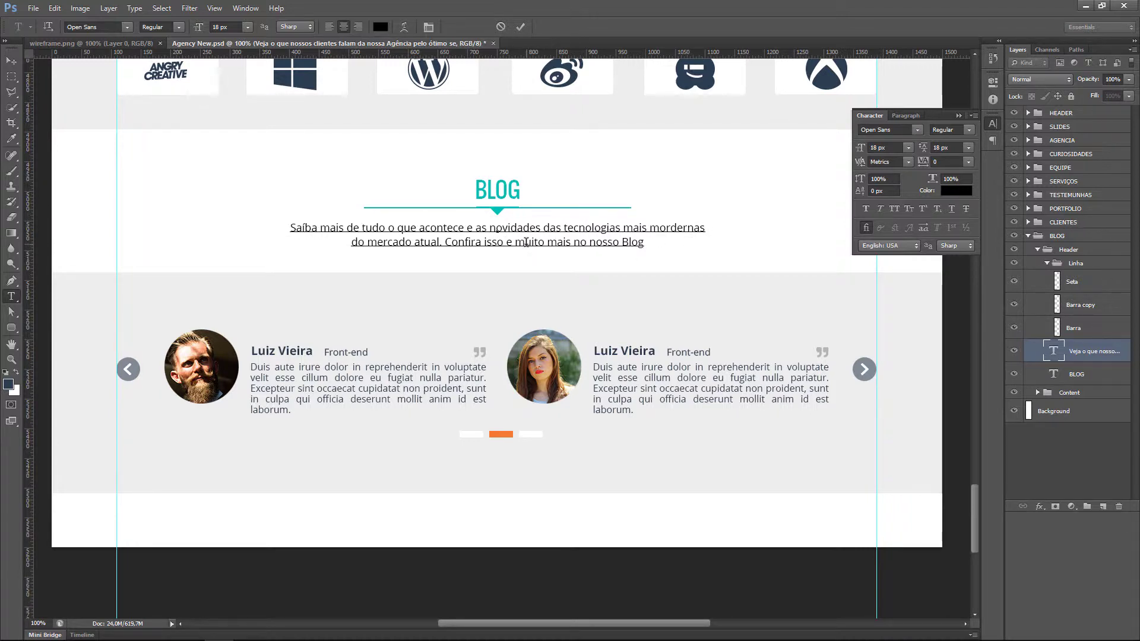
left_click(521, 27)
key("v")
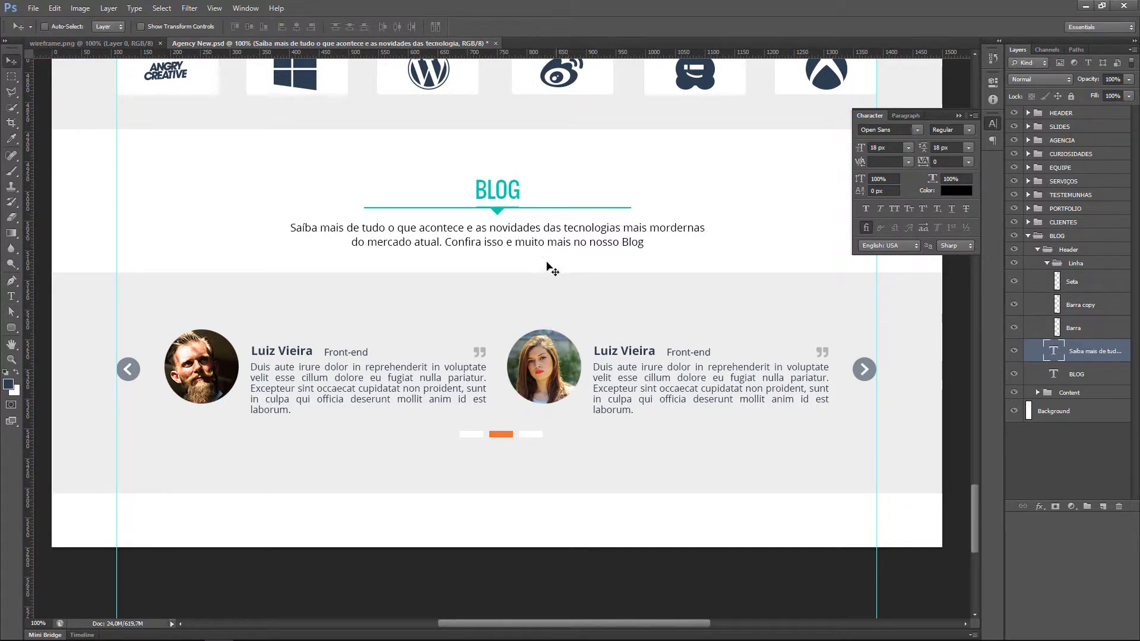
Collapse the Linha and Header groups and expand the BLOG section's Content group.
scroll(648, 291, "up", 1)
scroll(653, 295, "up", 2)
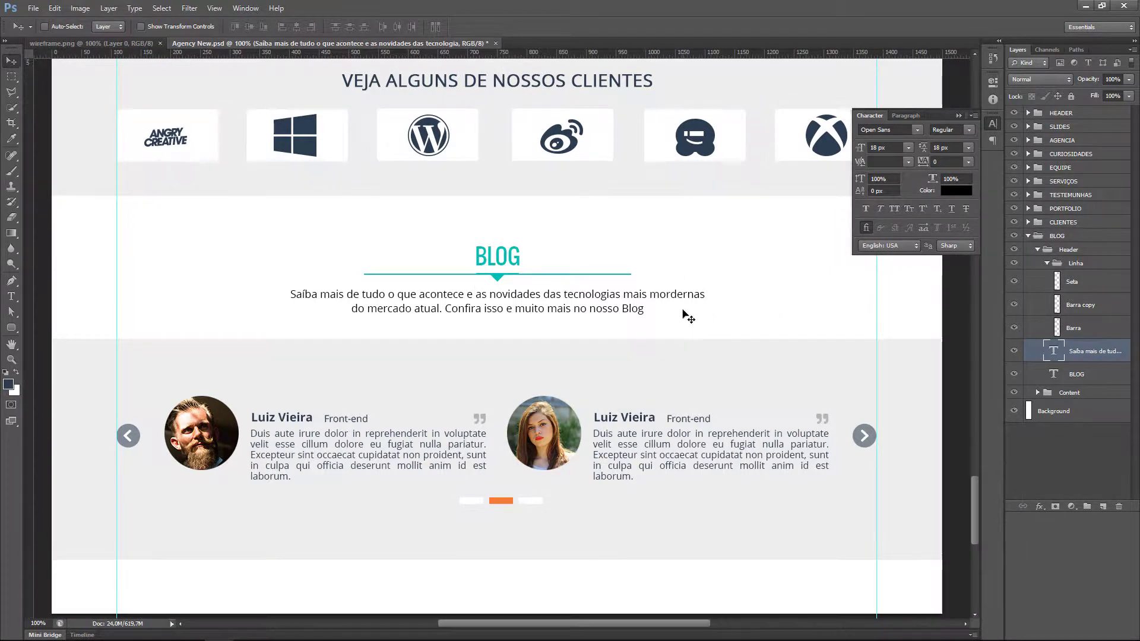
scroll(688, 315, "down", 4)
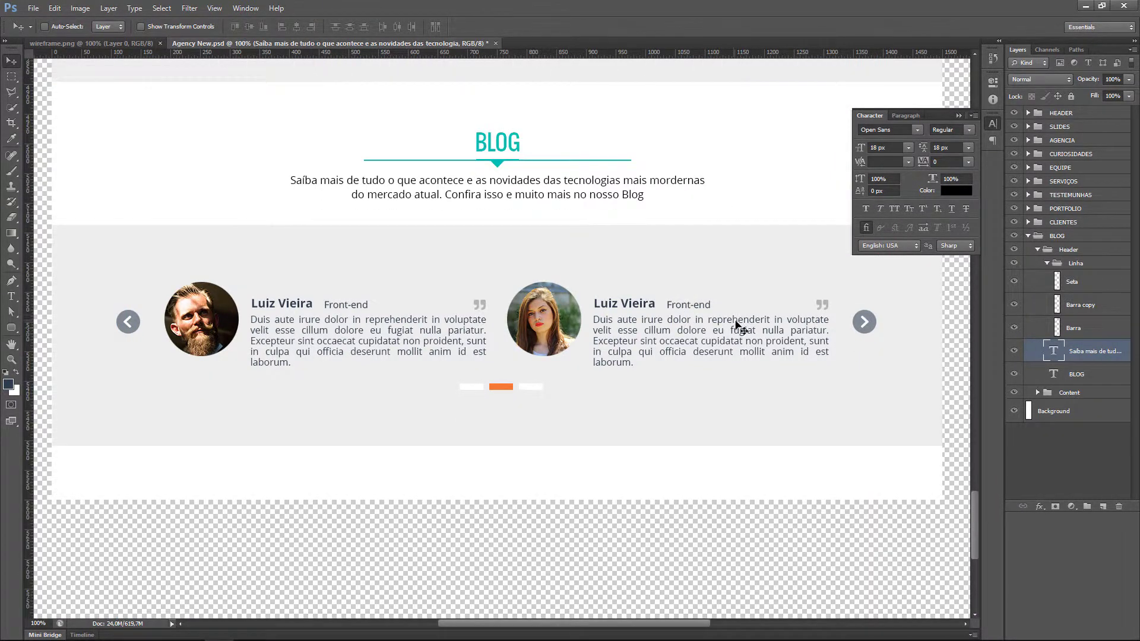
scroll(707, 329, "down", 2)
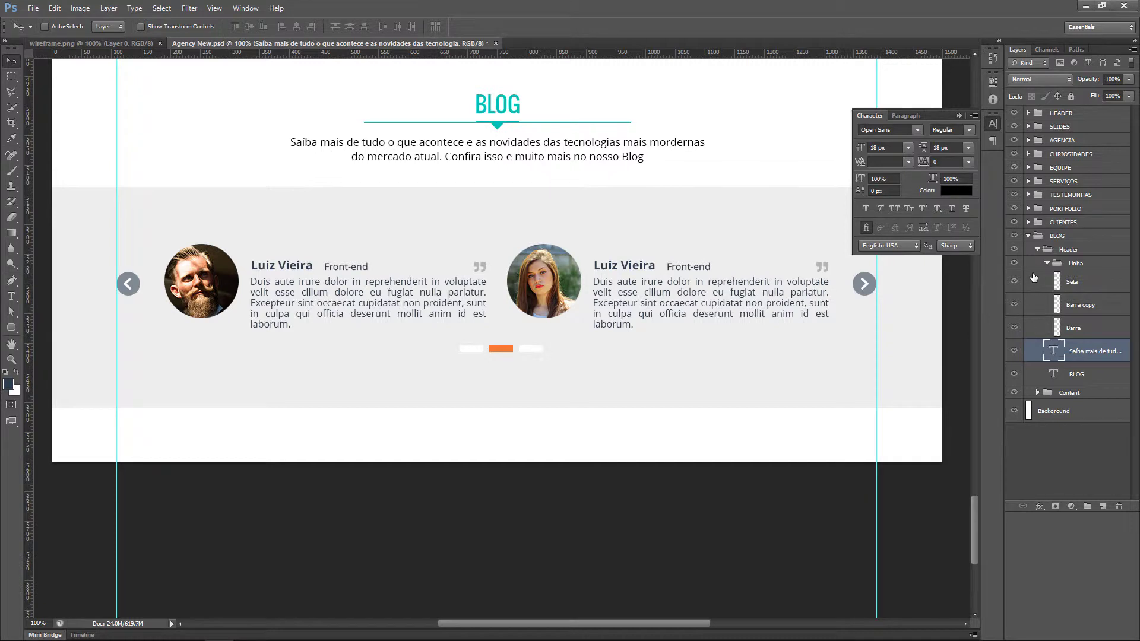
left_click(1048, 263)
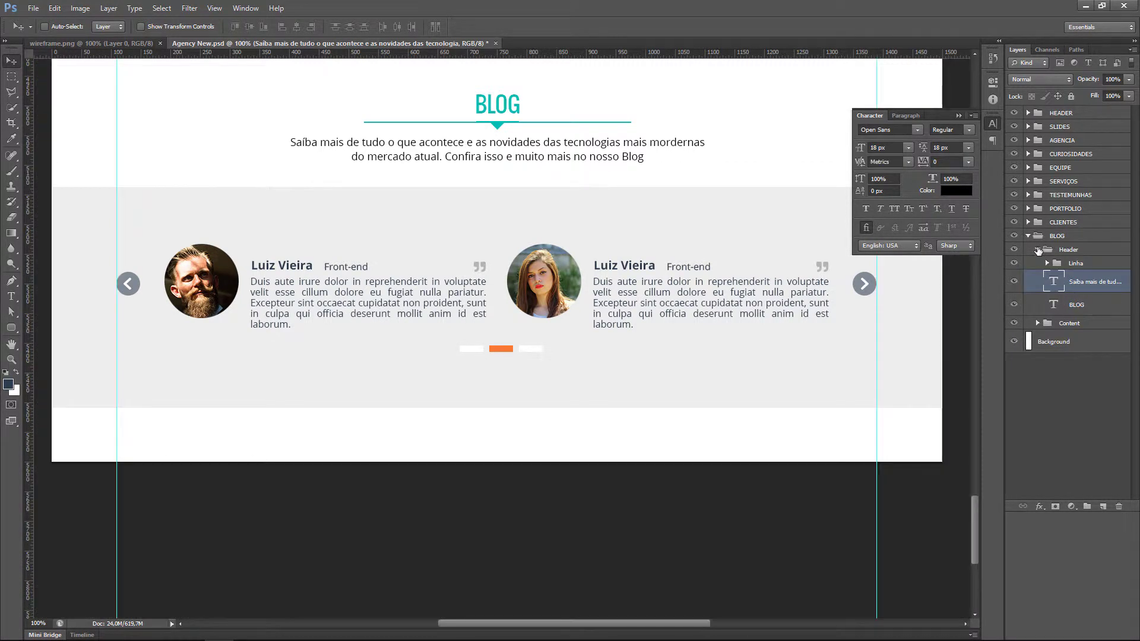
left_click(1037, 249)
left_click(1037, 263)
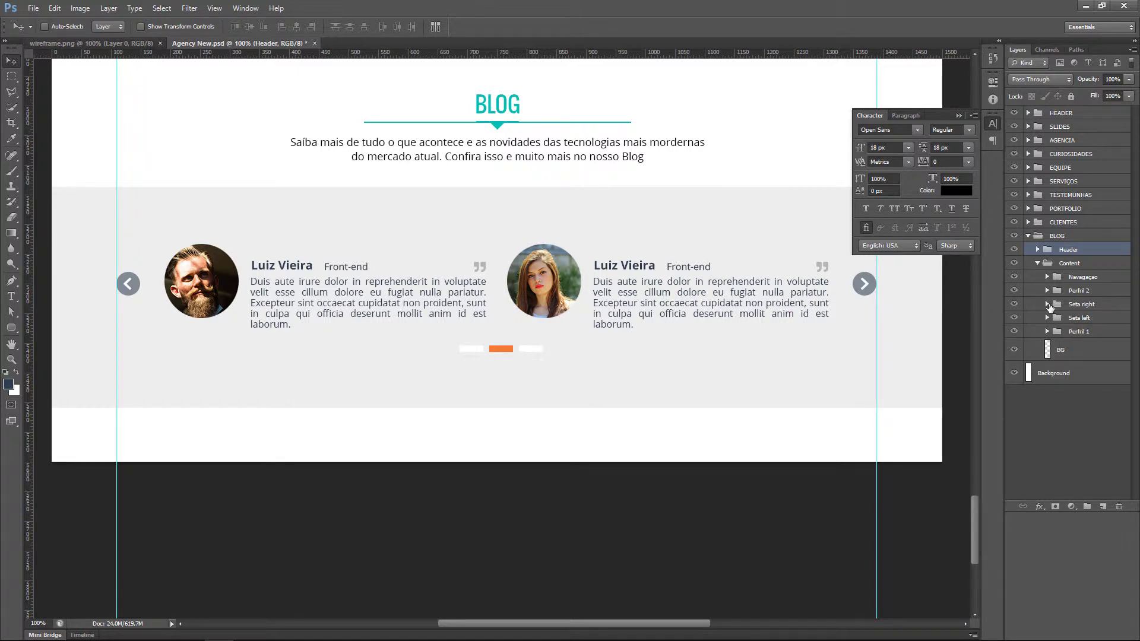
Delete the Navegaçao, Perfil 2, Seta and Perfil 1 layers, then hide the guides.
left_click(1077, 279)
left_click(1083, 304, "shift")
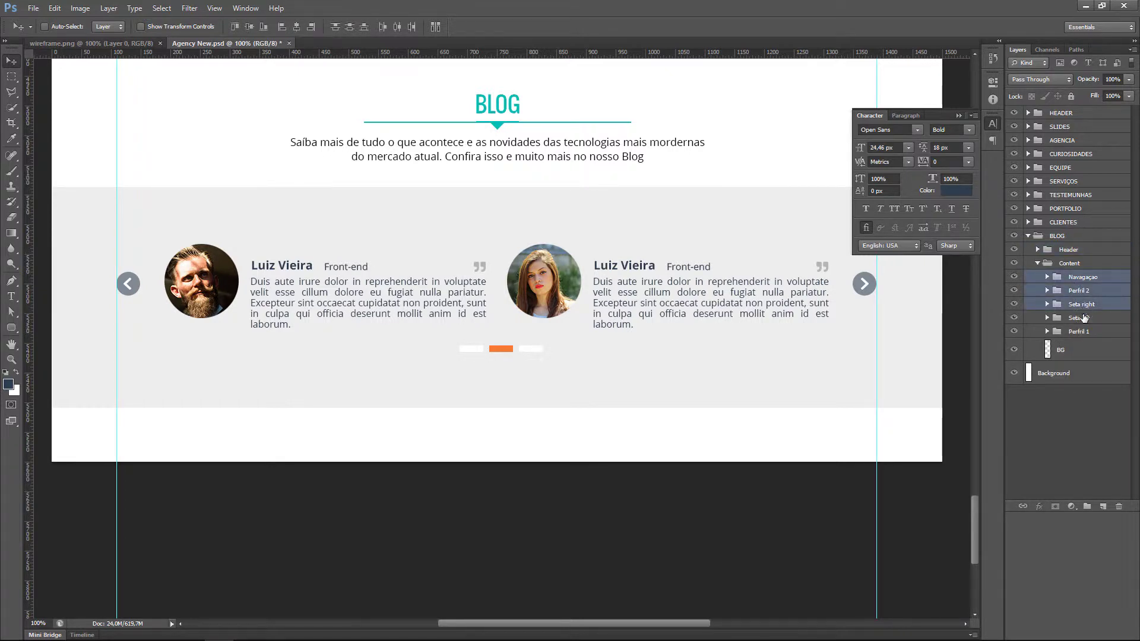
left_click(1082, 318, "shift")
key("Delete")
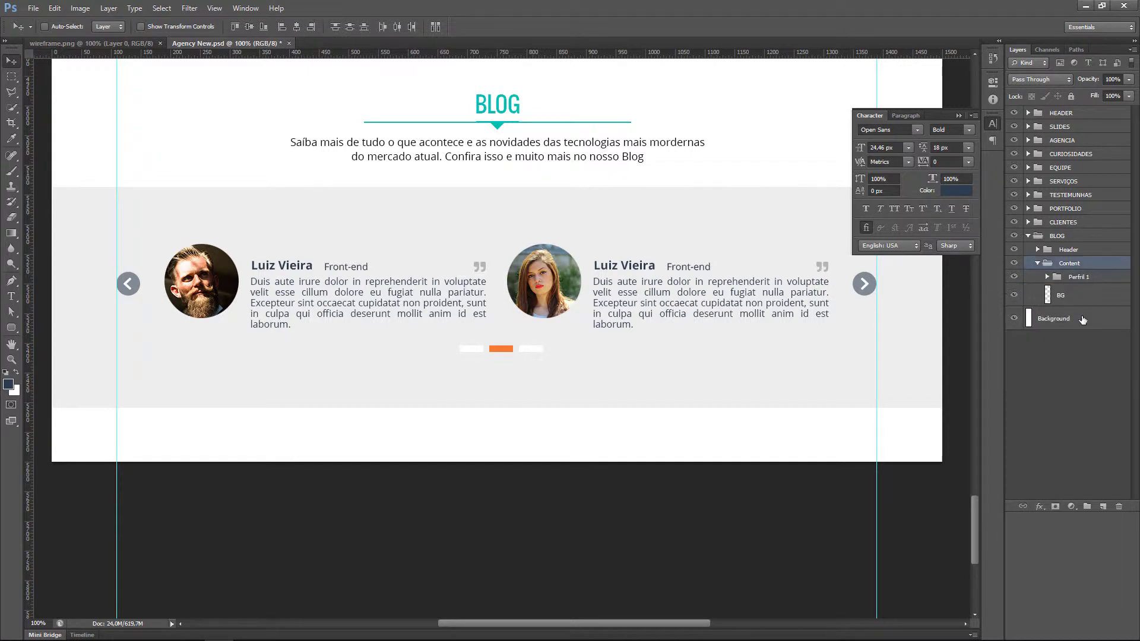
left_click(1079, 279)
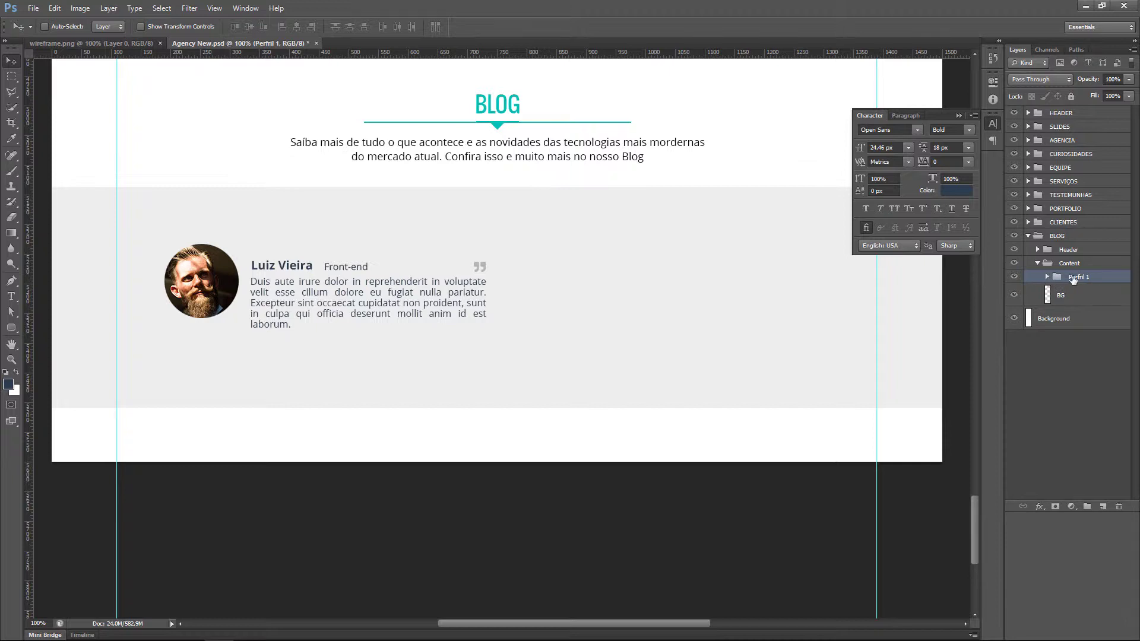
key("Delete")
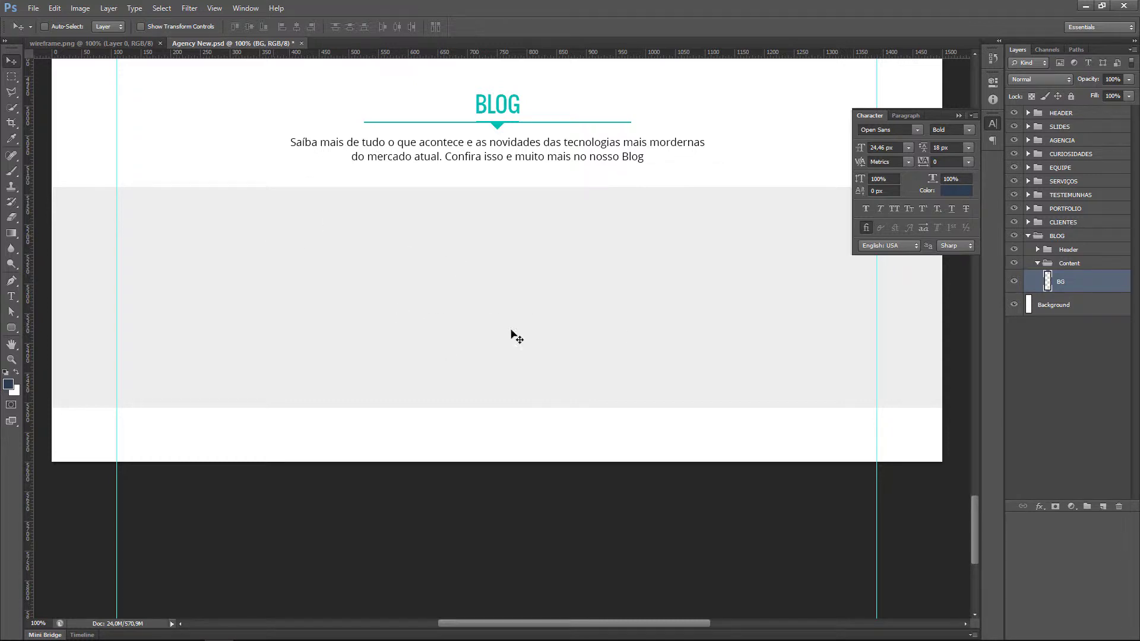
key("ctrl+h")
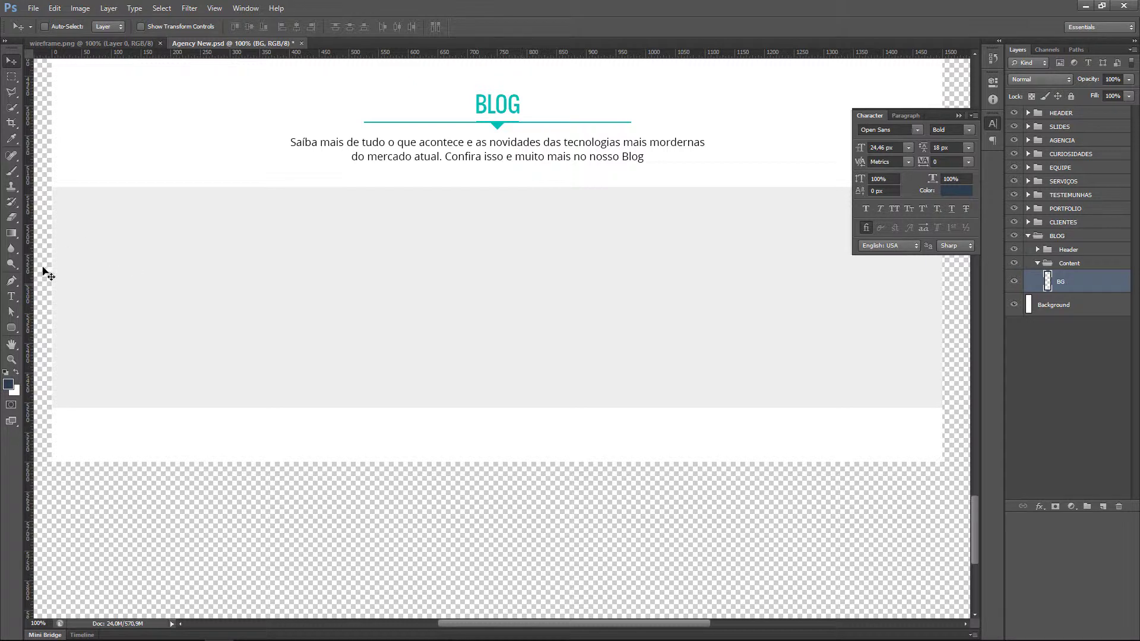
Draw a 280 × 310 px dark blue rectangle at the BLOG band's left, checking the wireframe.
key("ctrl+h")
left_click(11, 328)
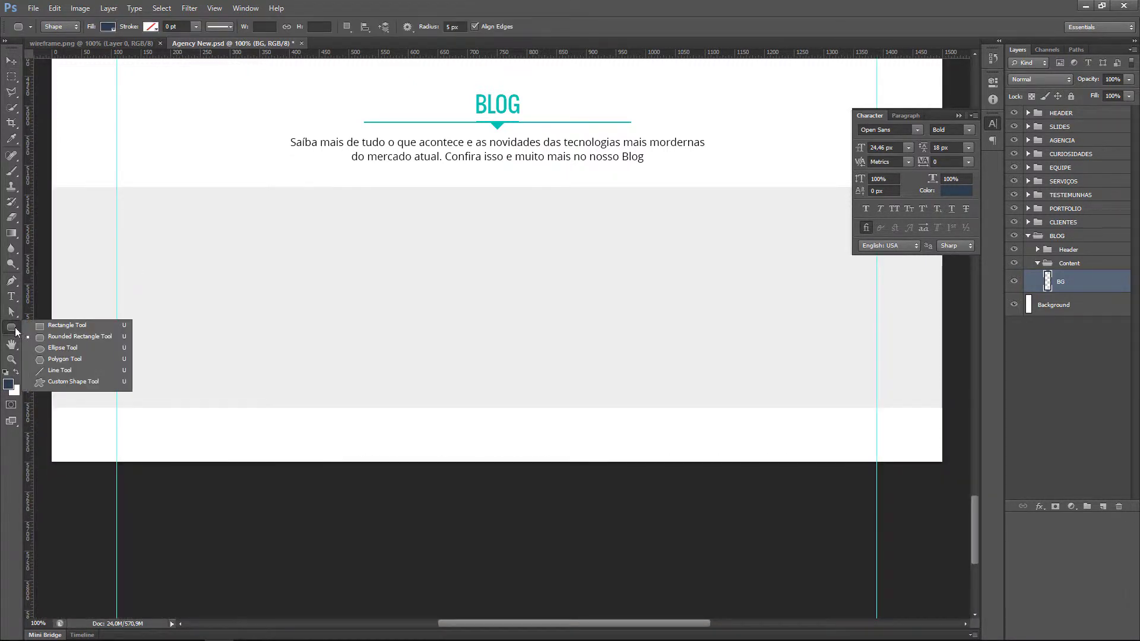
left_click(43, 325)
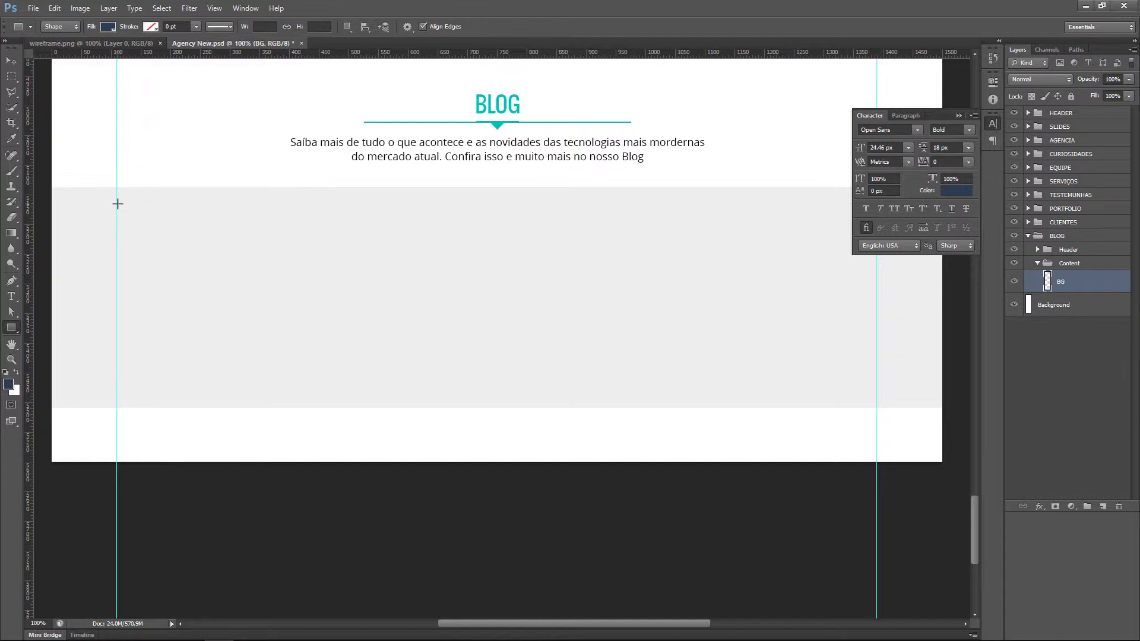
left_click_drag(116, 204, 283, 387)
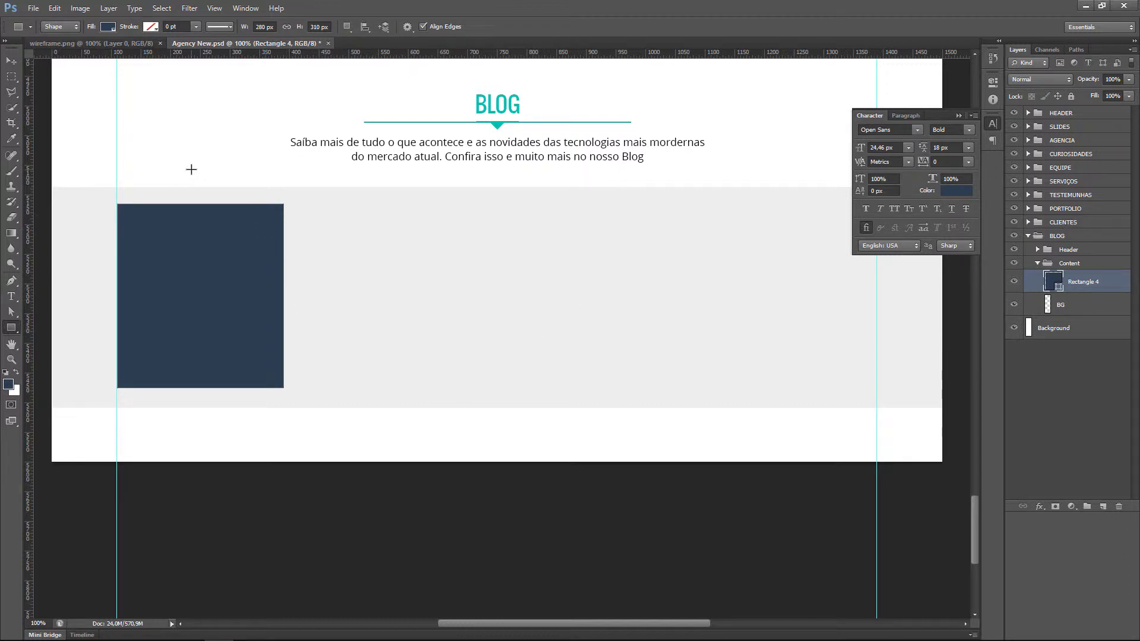
left_click(113, 45)
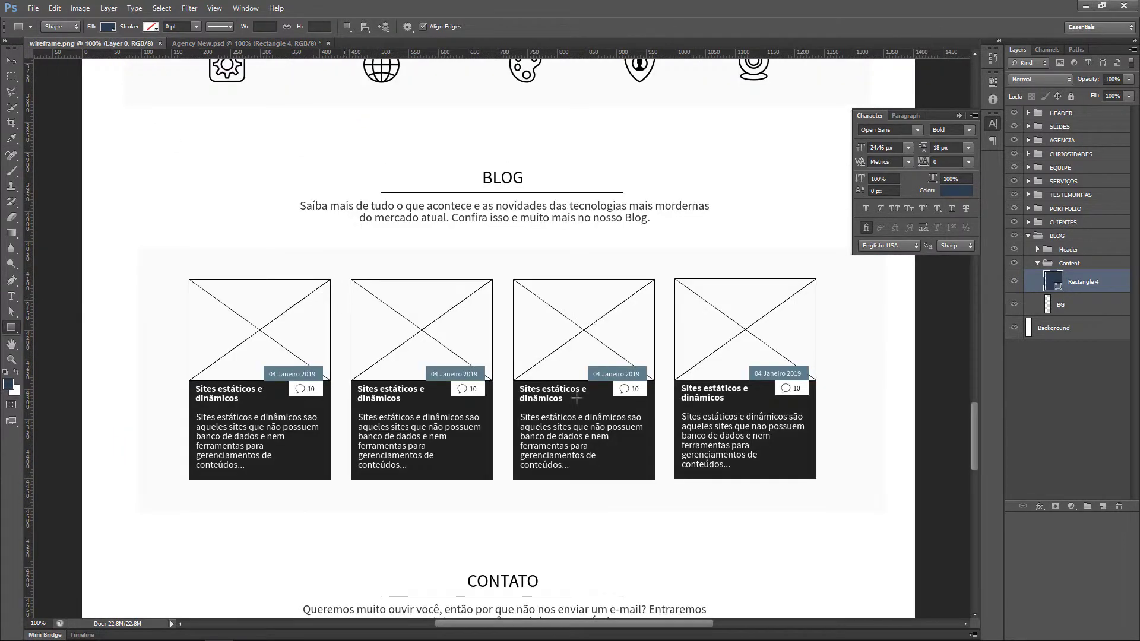
left_click(254, 44)
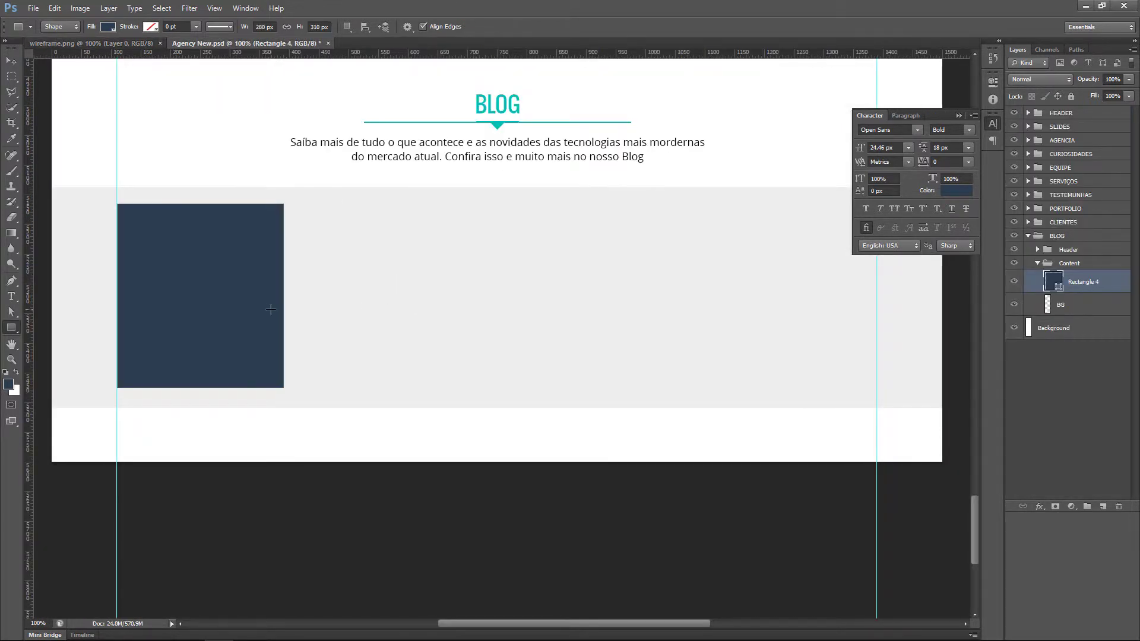
key("v")
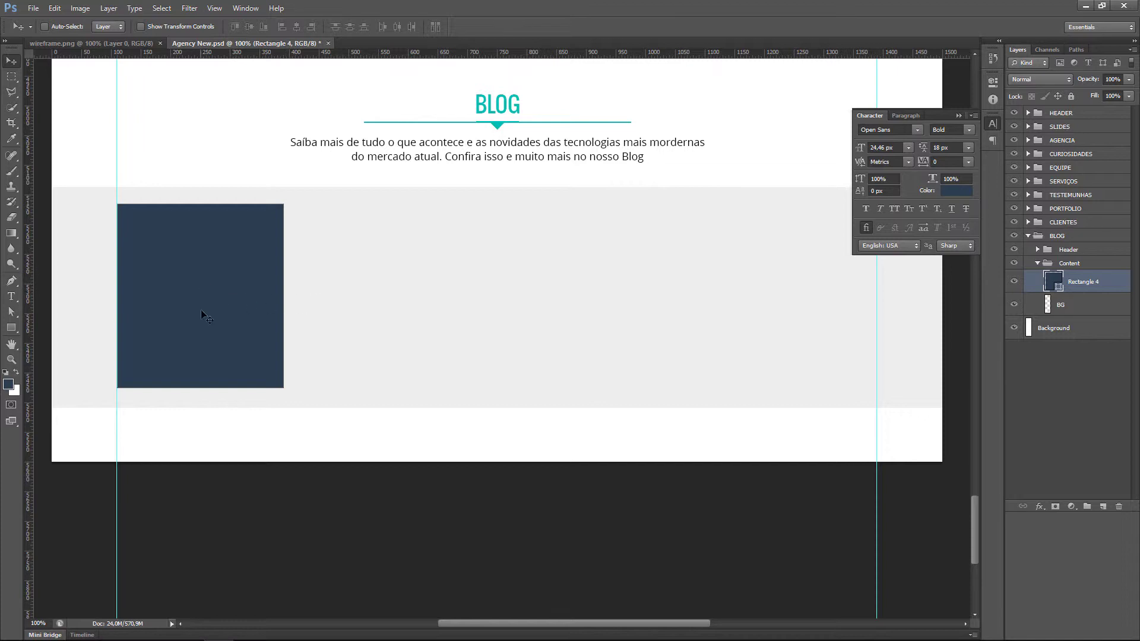
Recolour Rectangle 4's fill from dark blue to dark grey #363b3f.
double_click(1053, 281)
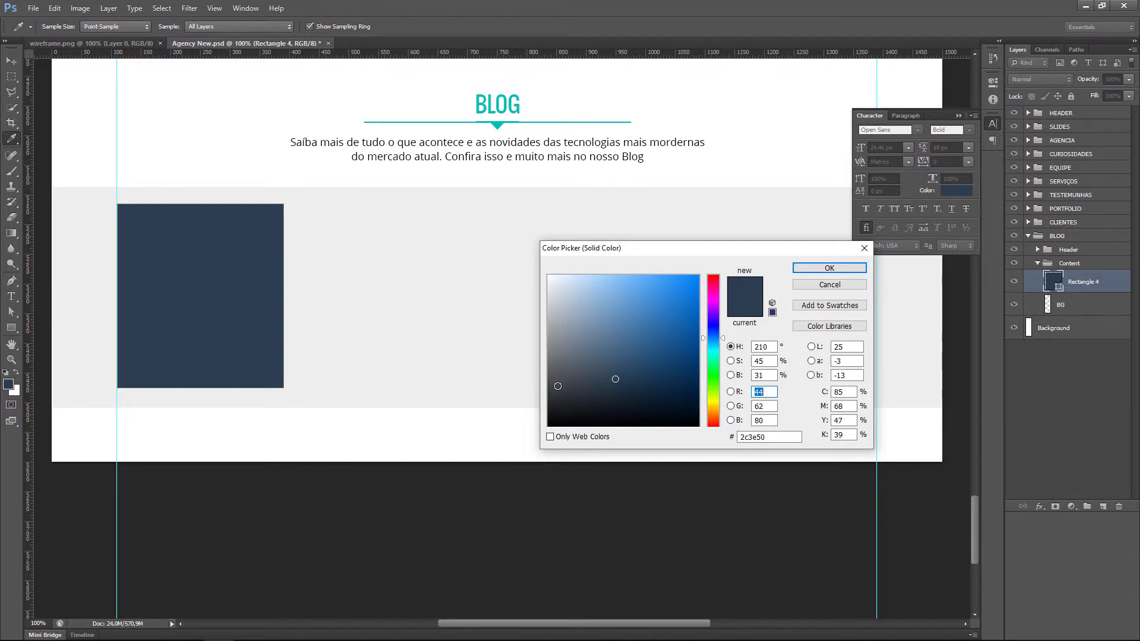
left_click(589, 357)
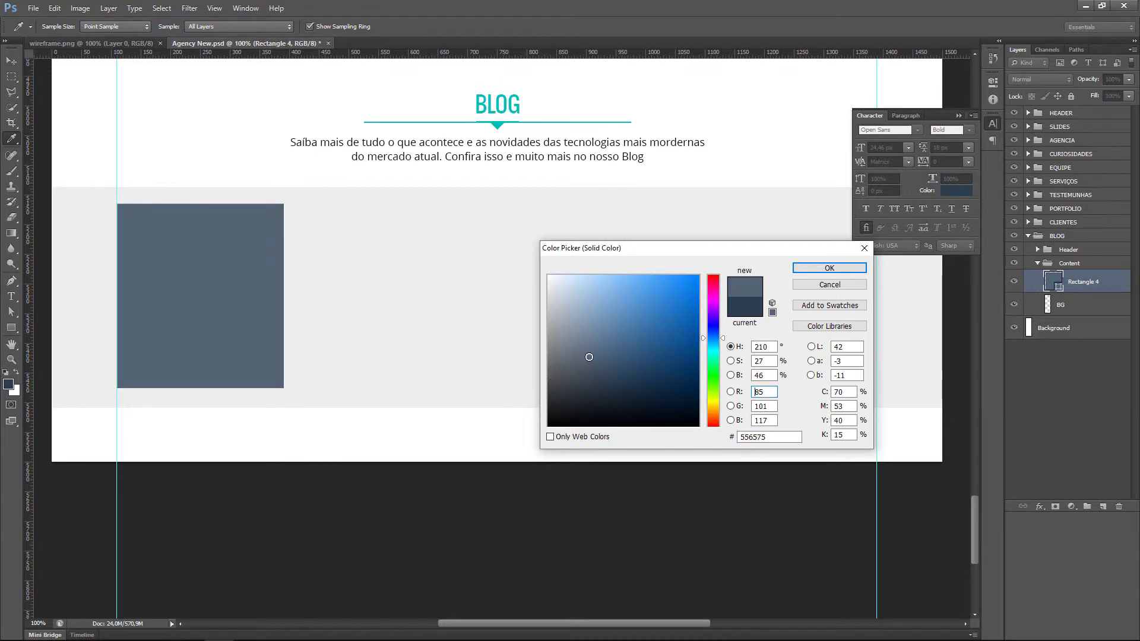
left_click(569, 389)
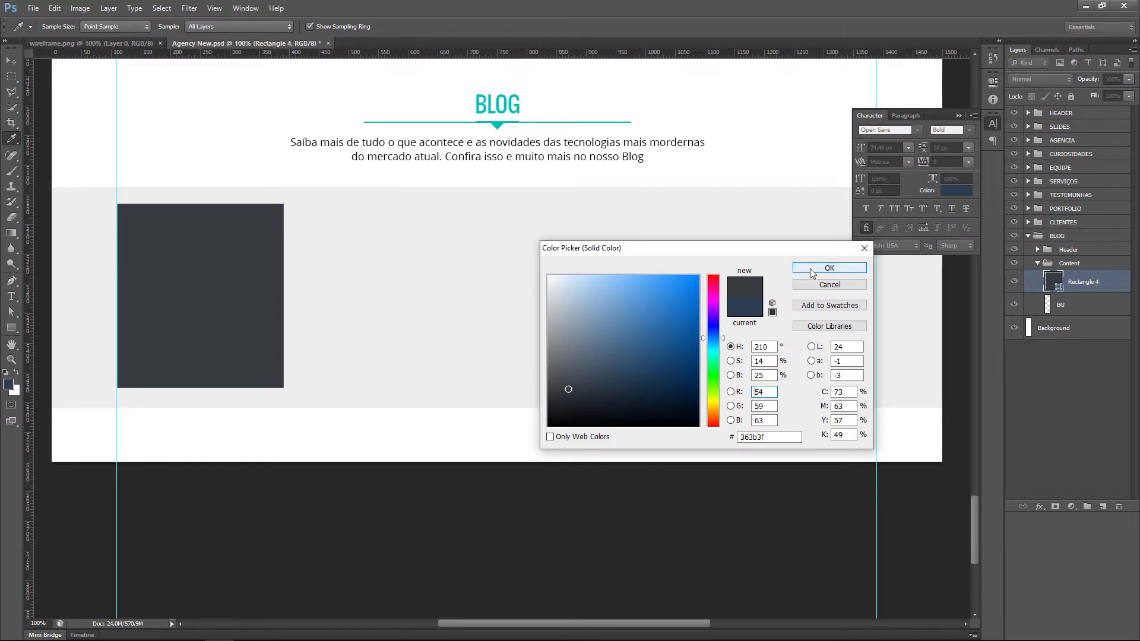
left_click(829, 268)
key("v")
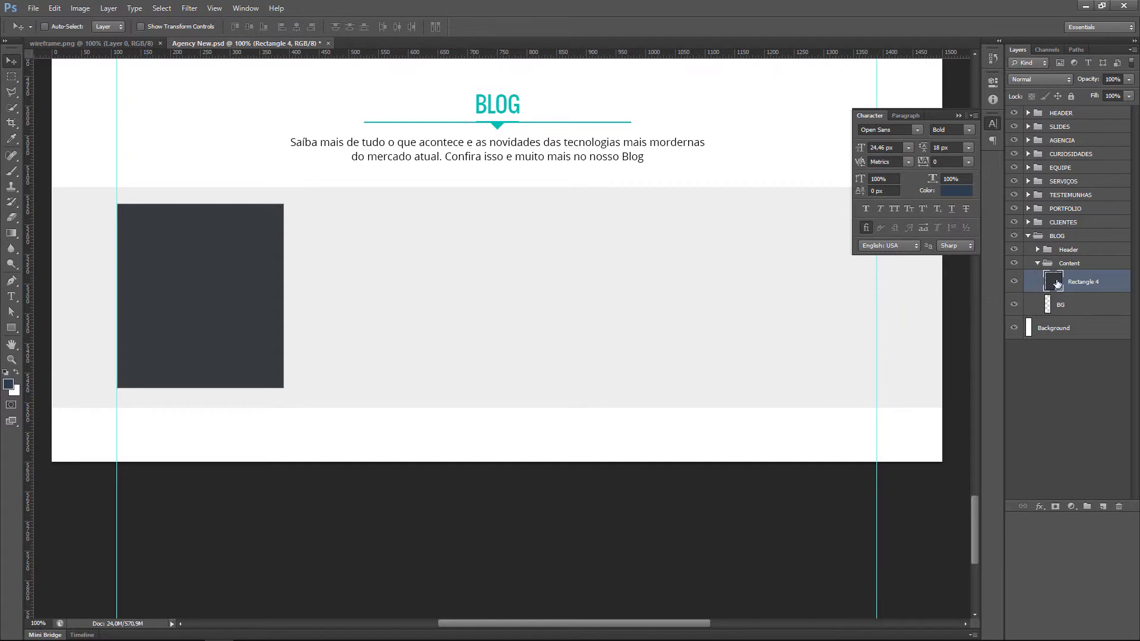
double_click(1056, 282)
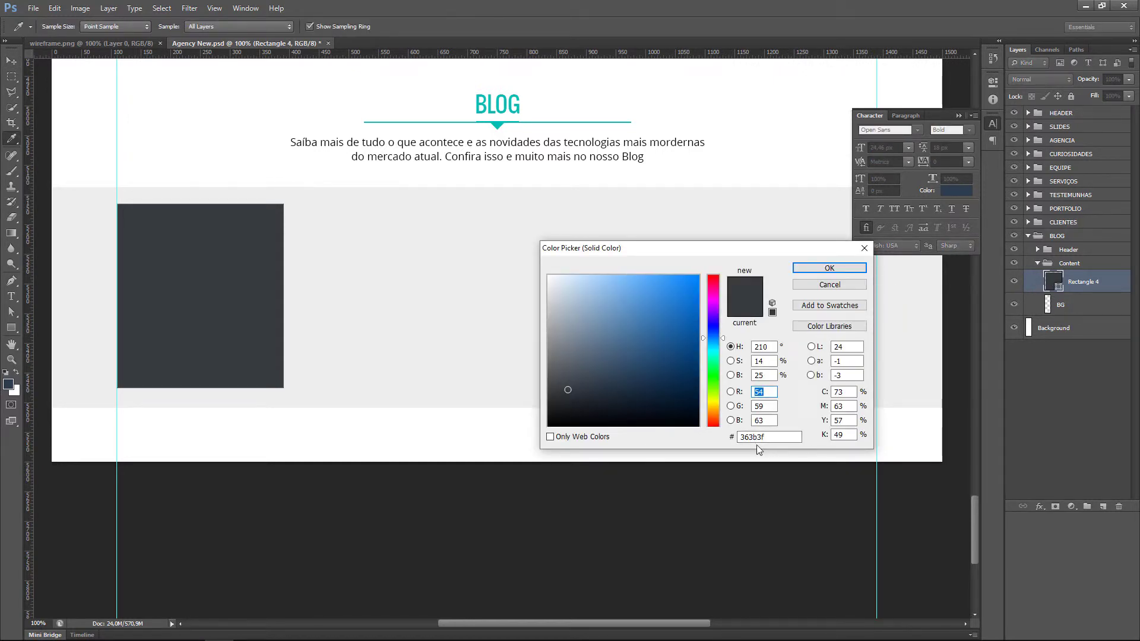
left_click_drag(741, 249, 490, 214)
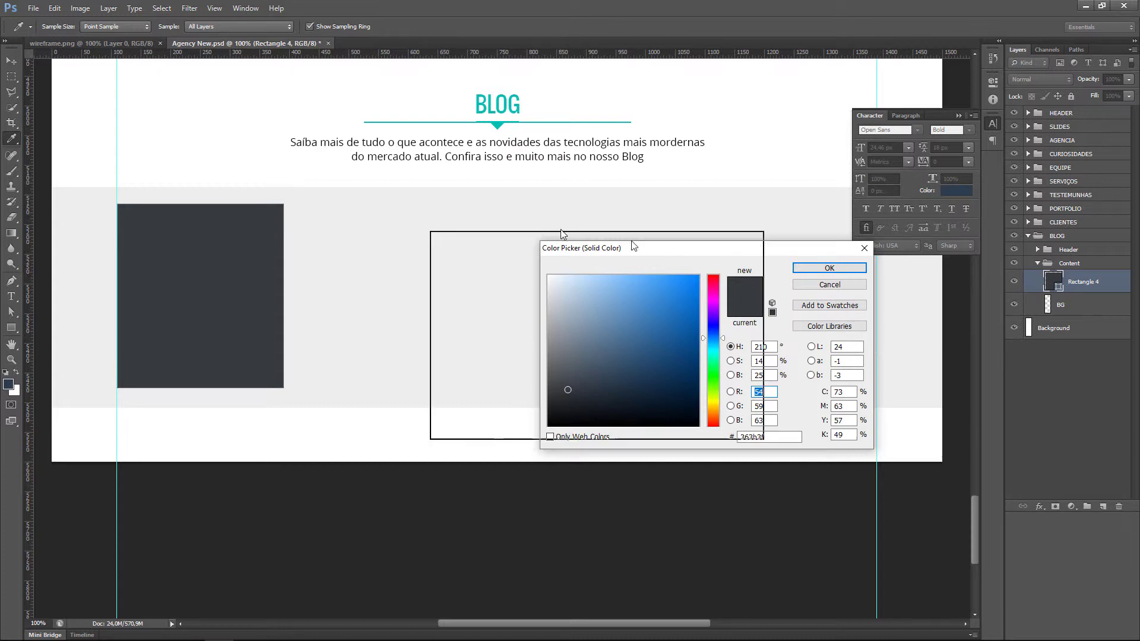
left_click(533, 404)
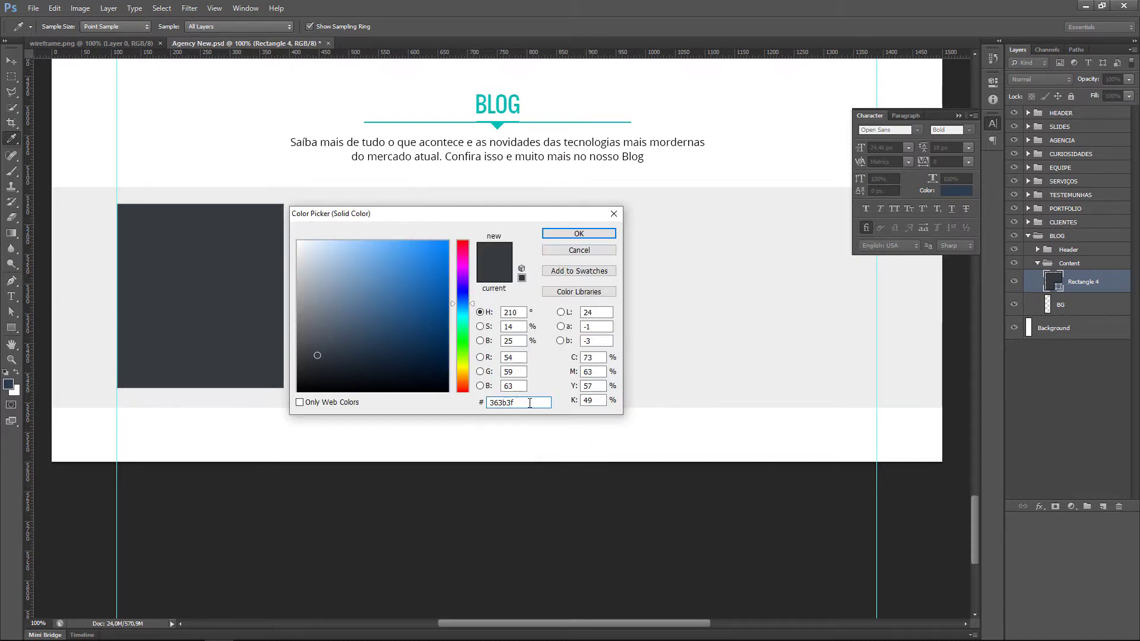
left_click(579, 233)
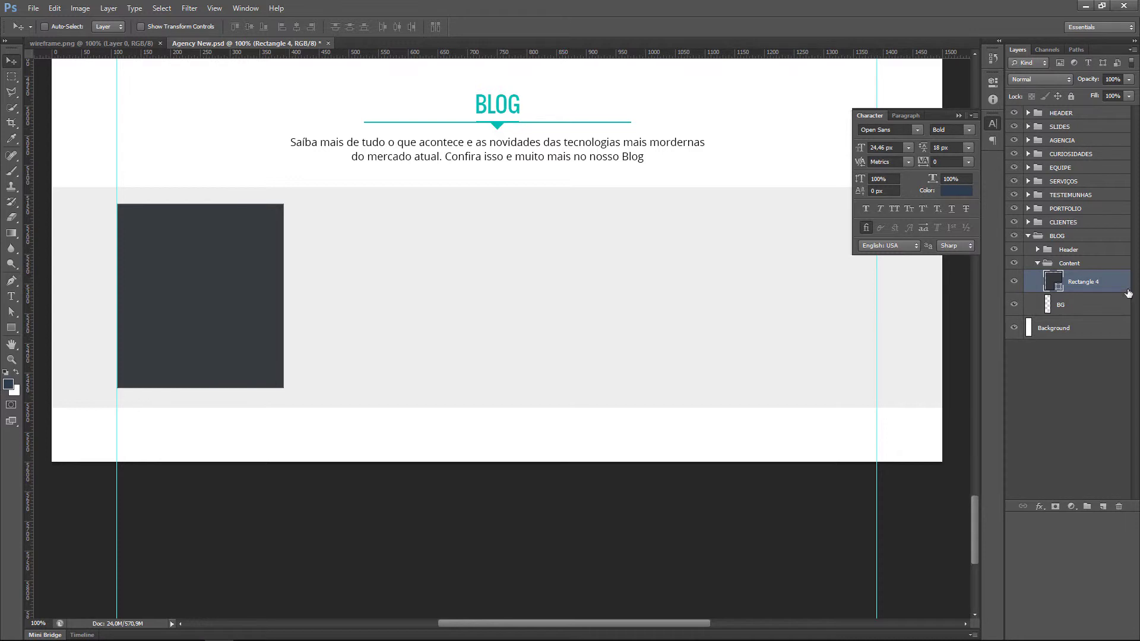
Rasterize the Rectangle 4 layer, keeping its name.
right_click(1102, 282)
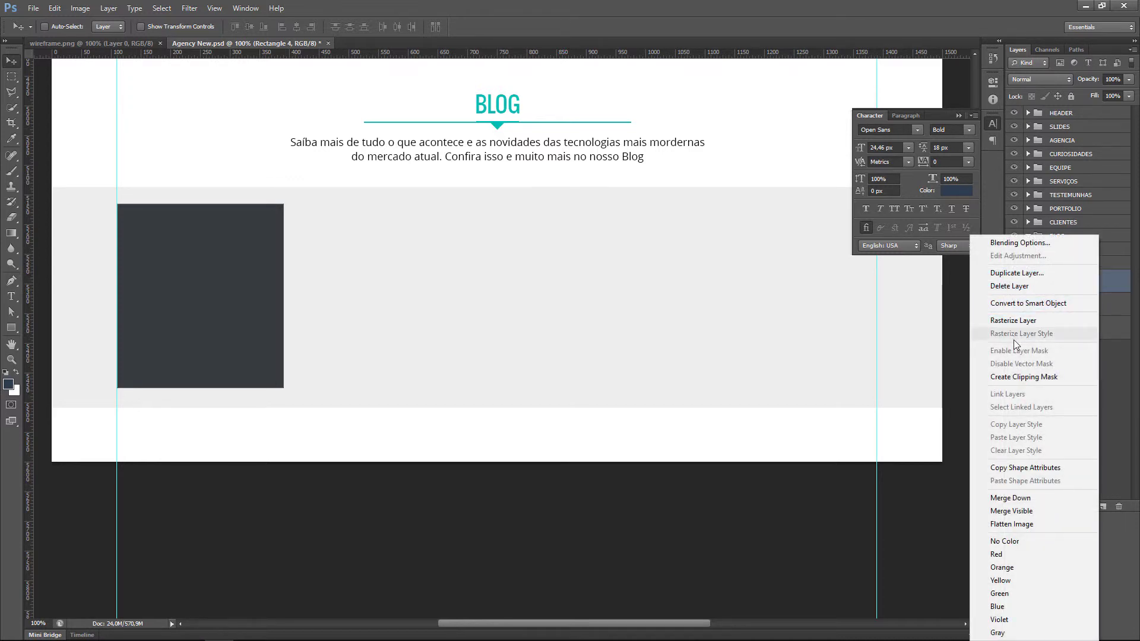
left_click(1027, 321)
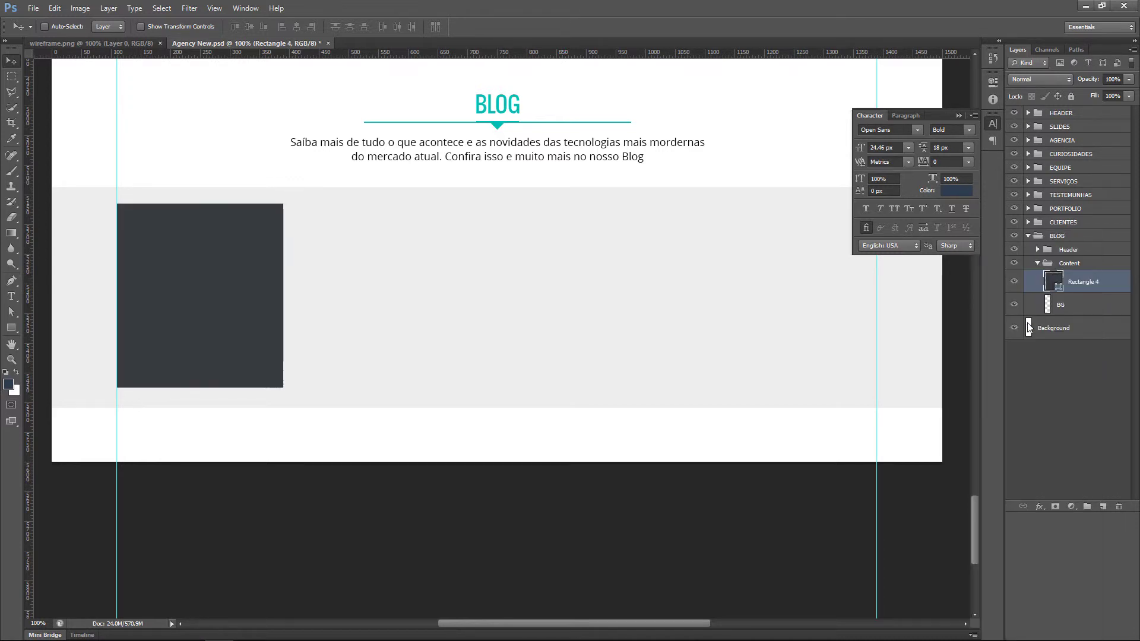
double_click(1075, 282)
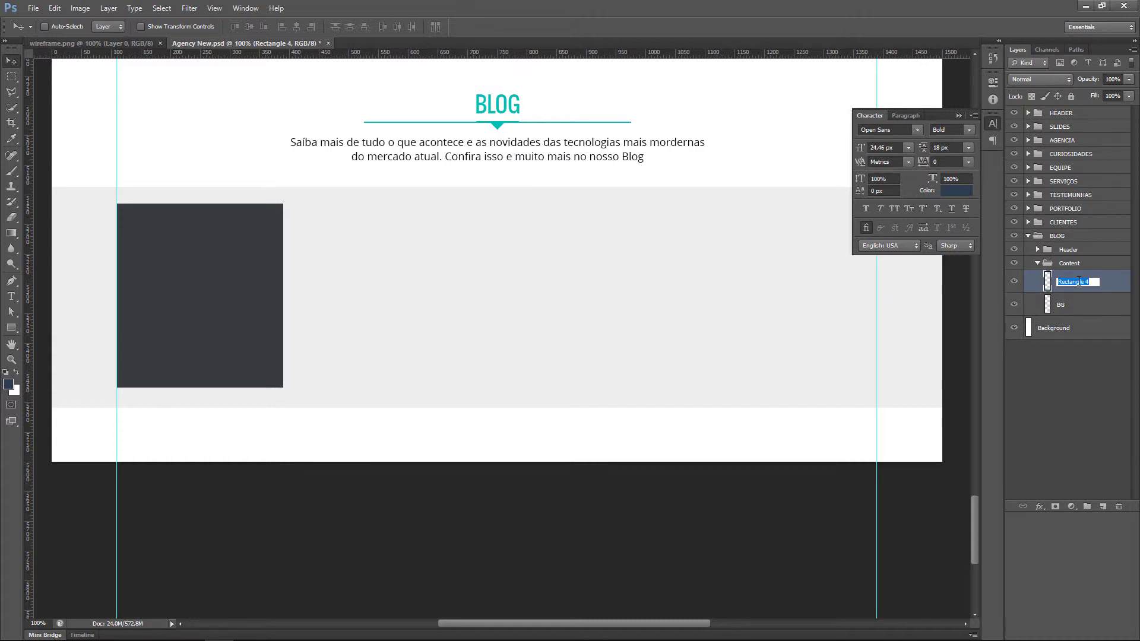
left_click(1113, 289)
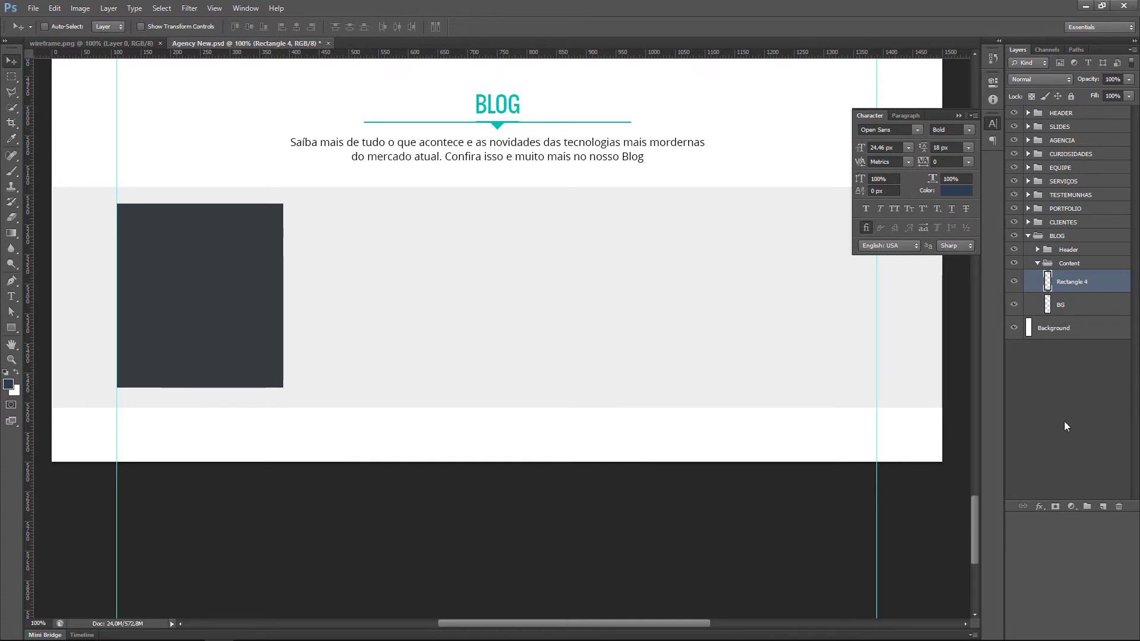
Put the rasterized rectangle into a new layer group named B1.
left_click(1088, 507)
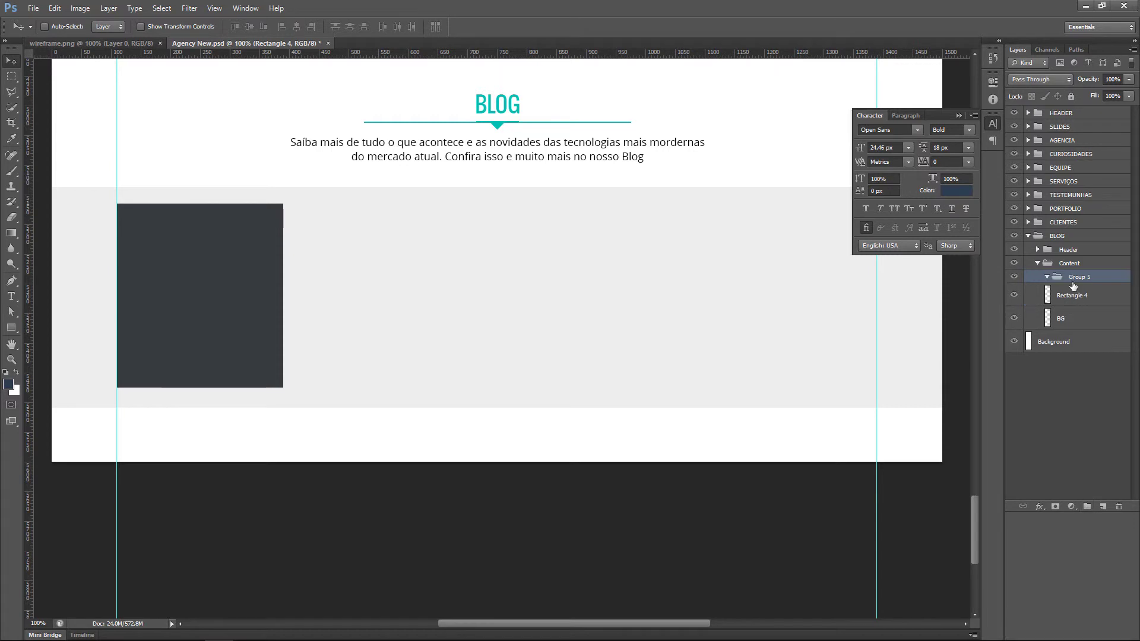
double_click(1078, 278)
type("b1")
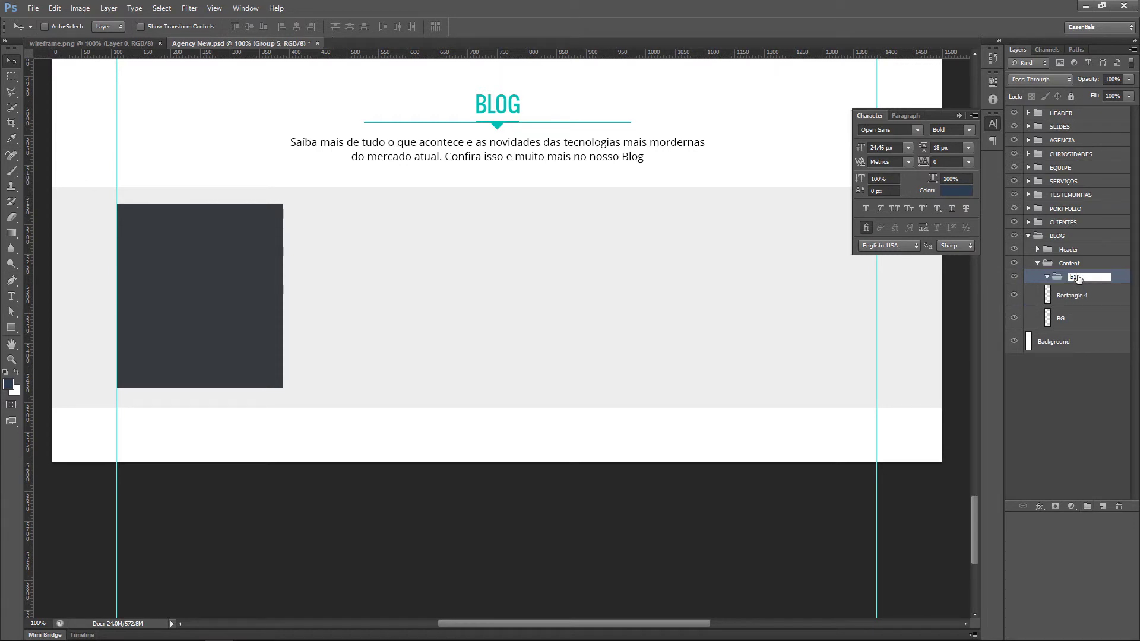
key("BackSpace")
key("BackSpace")
type("b")
key("BackSpace")
key("BackSpace")
type("1")
key("Return")
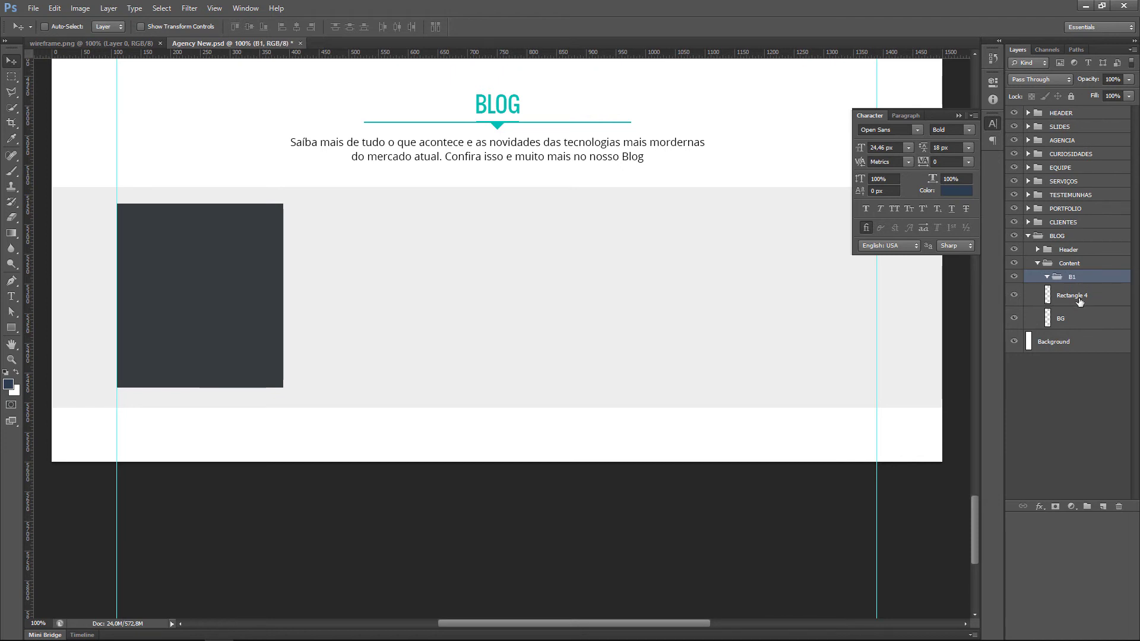
Rename the Rectangle 4 layer inside B1 to bg.
left_click(1077, 297)
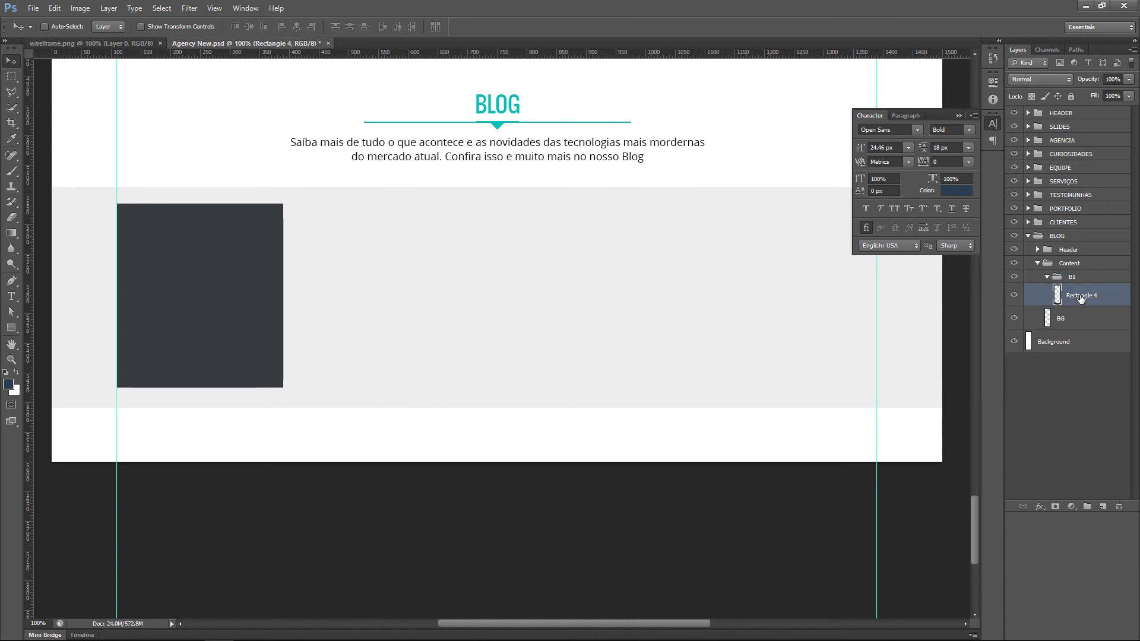
double_click(1082, 295)
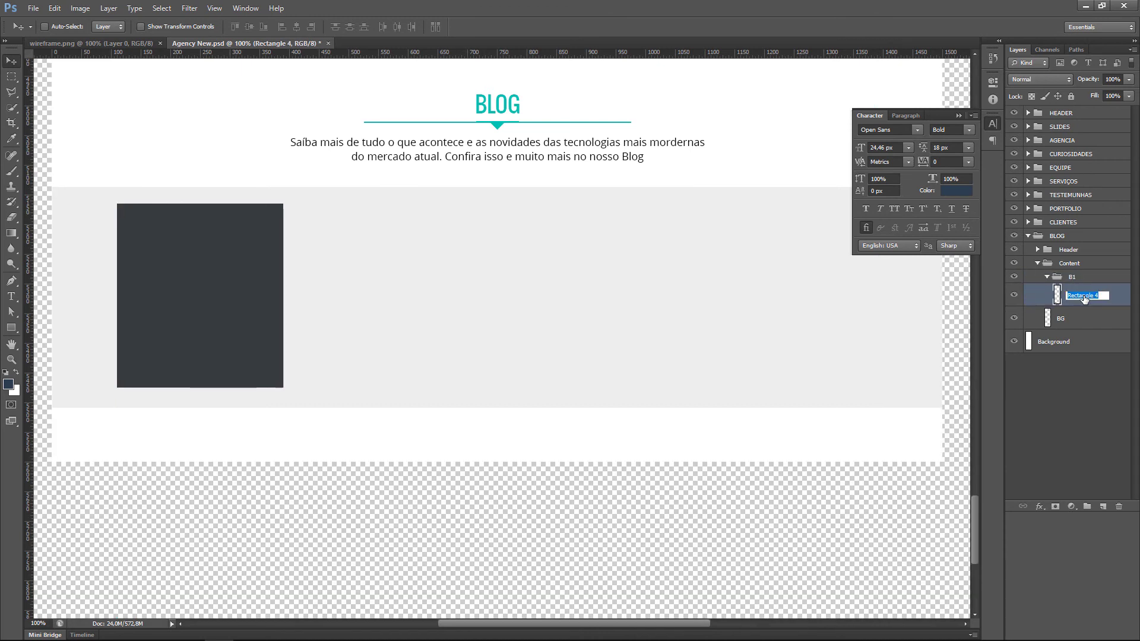
type("bg")
key("Return")
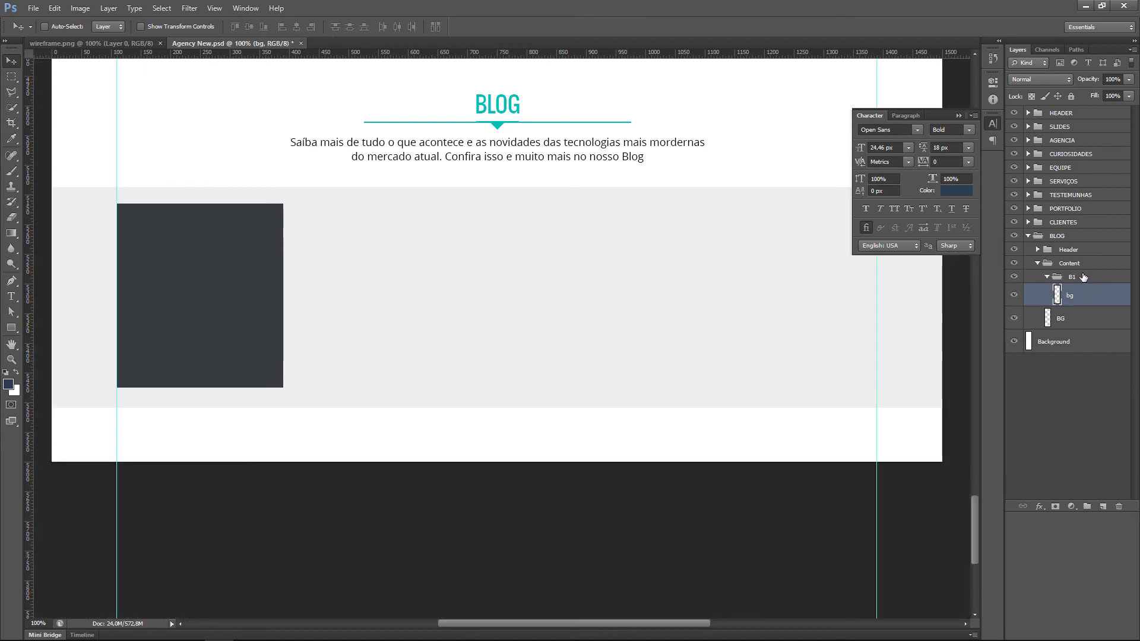